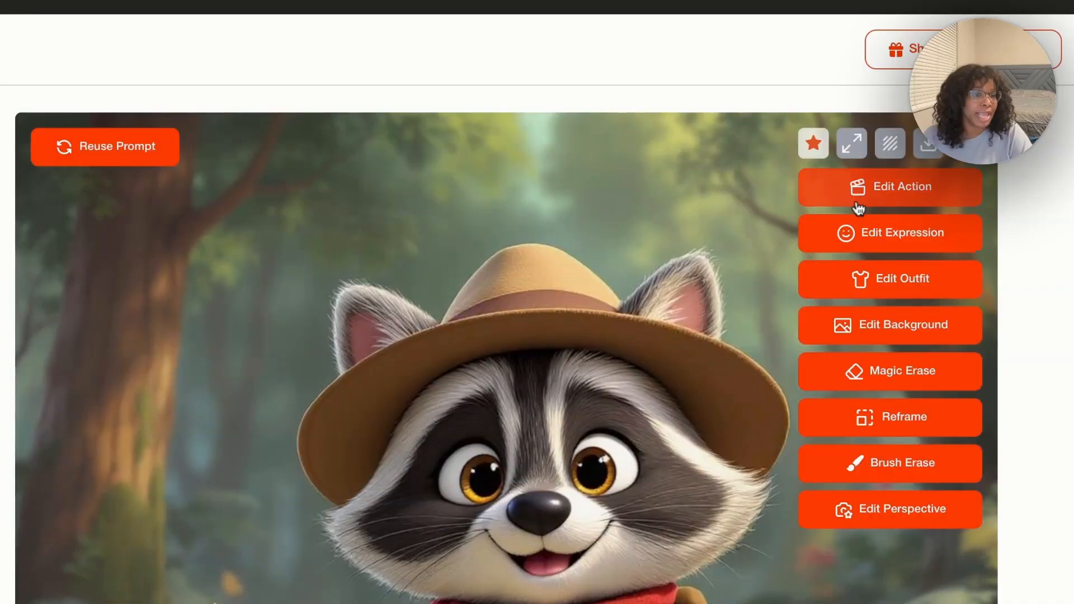
Change the forest raccoon's action to 'Sit' in the Action Editor
click(902, 190)
text(Sit)
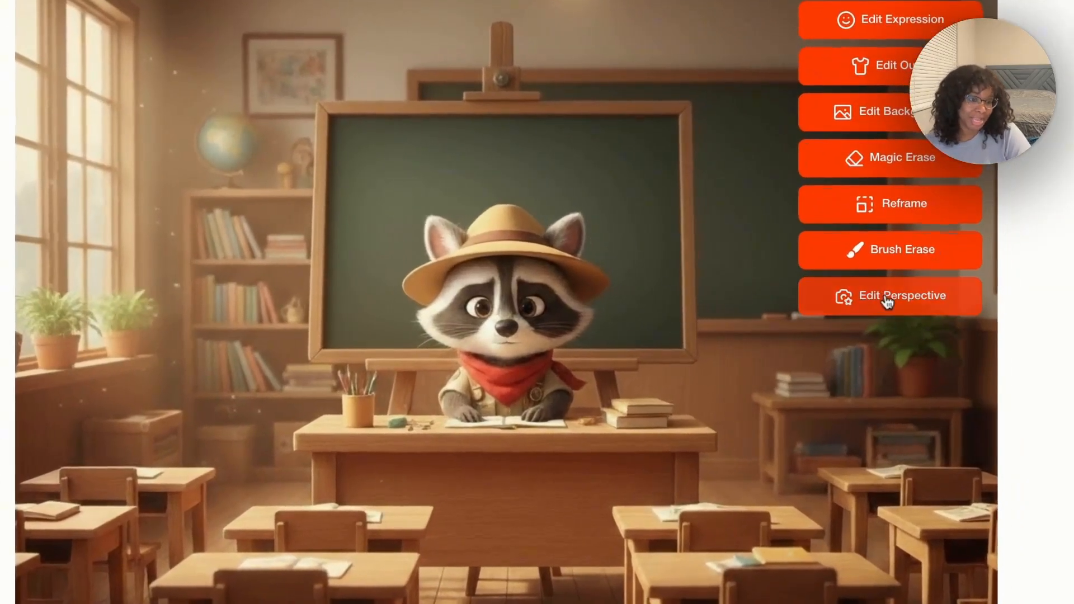
click(822, 297)
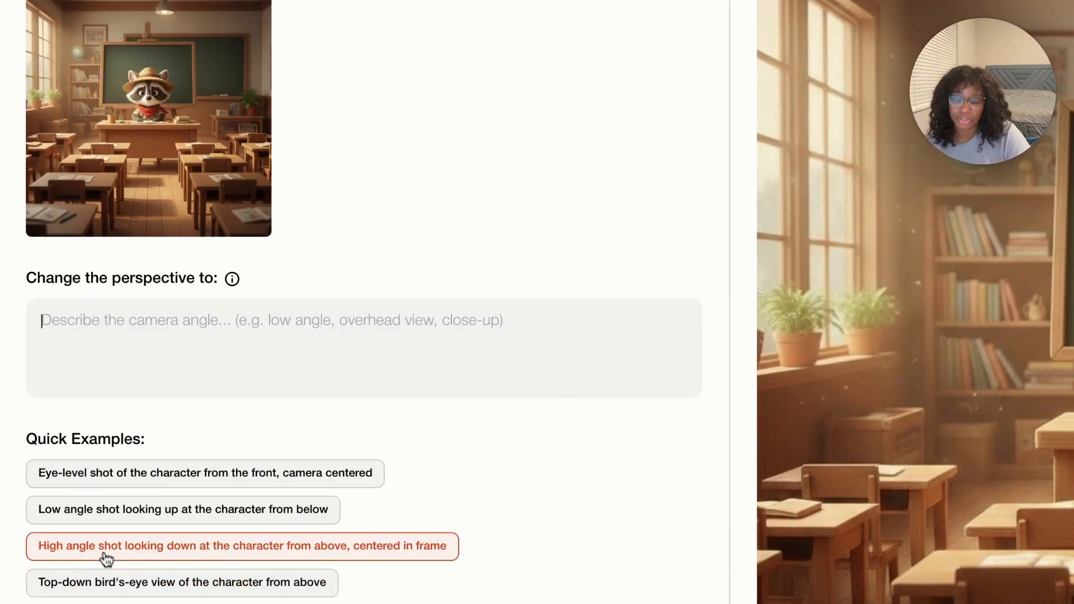
Apply the 'High angle shot looking down' quick example to the classroom raccoon
click(106, 554)
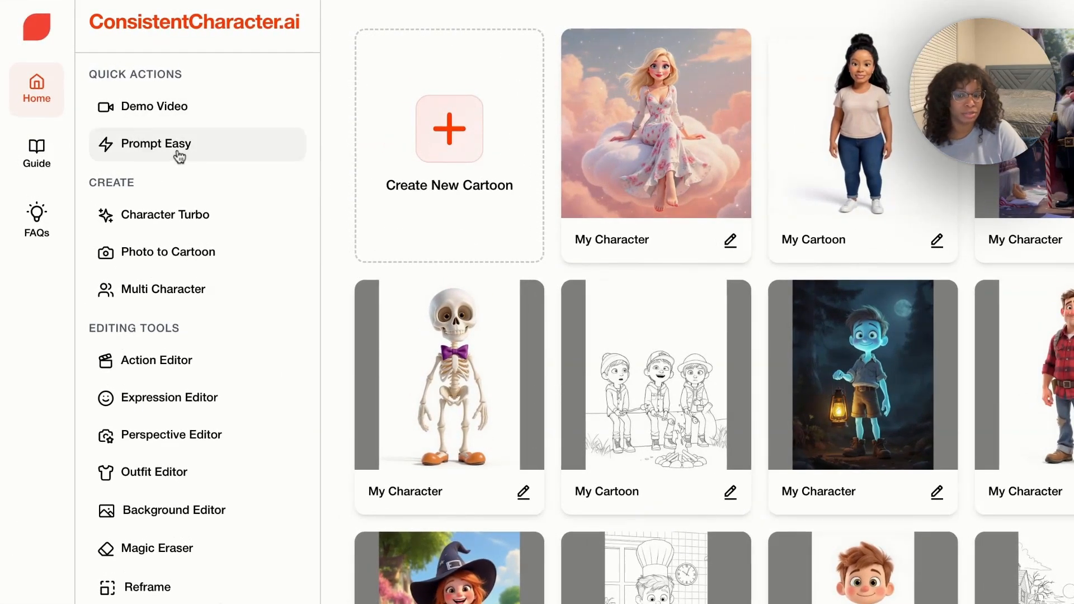
Preview Prompt Easy and the Create New Cartoon choices, then go to Character Turbo
click(165, 156)
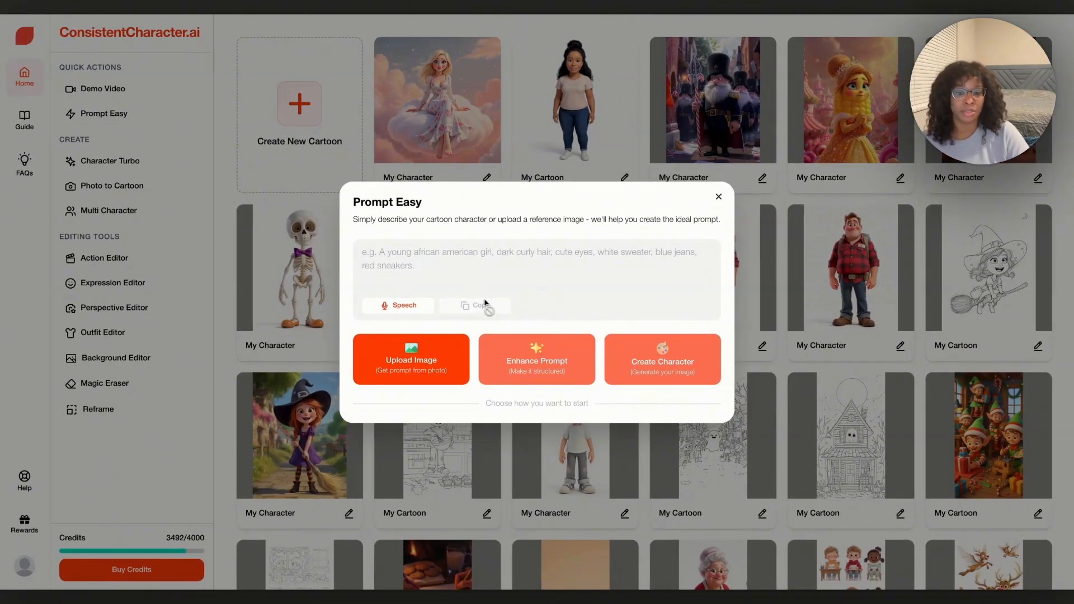
click(718, 196)
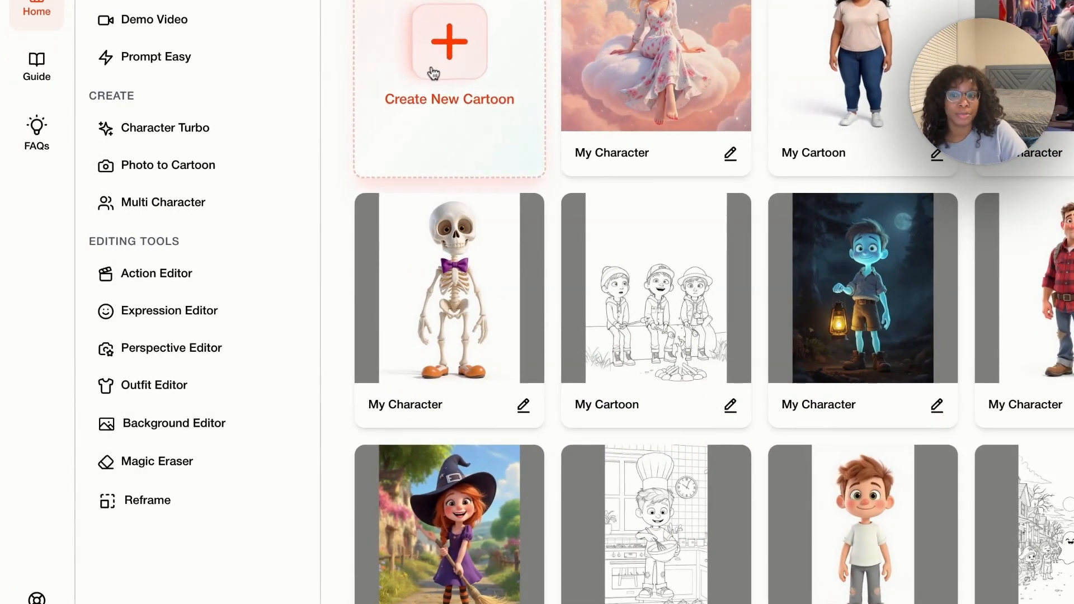
click(448, 55)
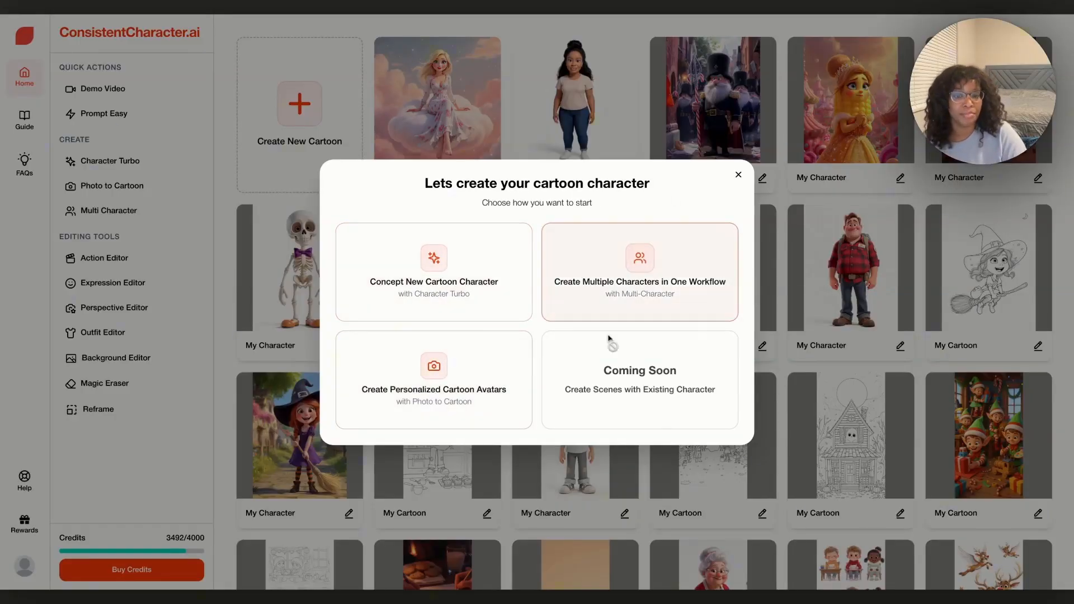
click(738, 175)
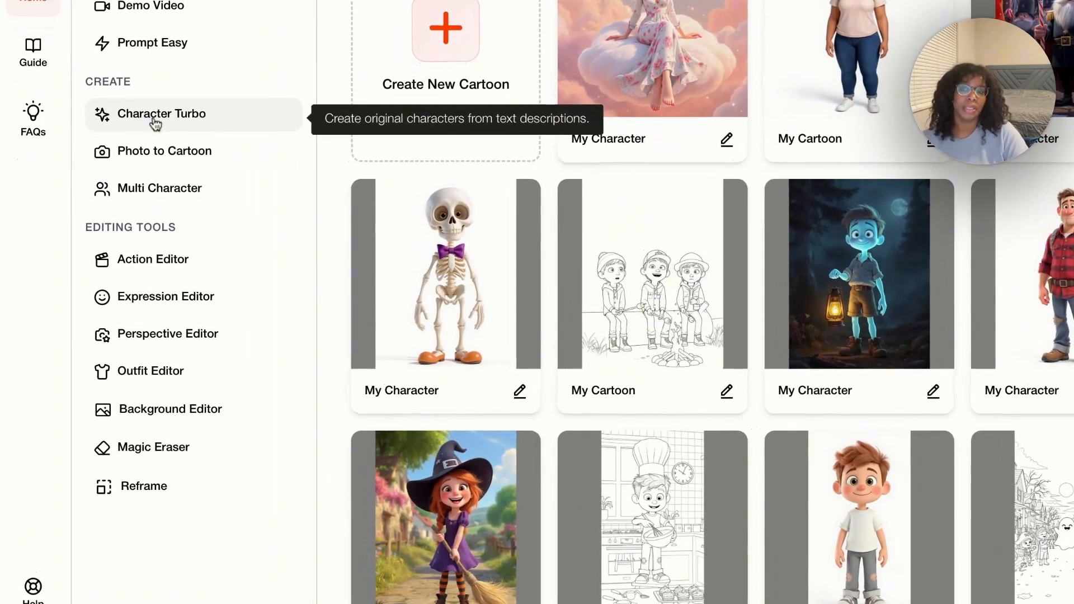
click(156, 123)
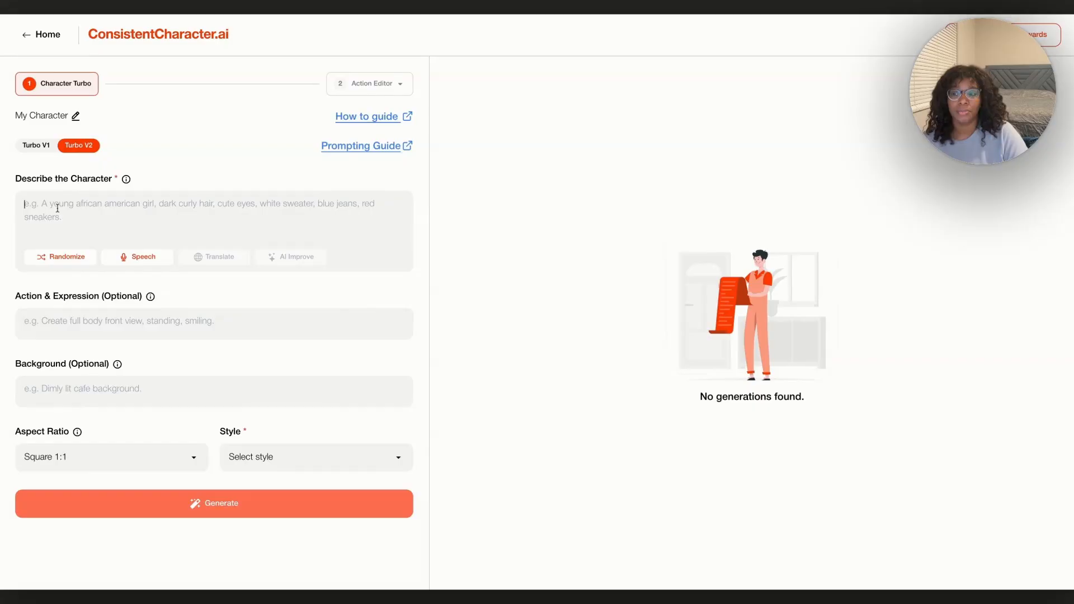
Generate a Pixar Inspired, full-body explorer raccoon with map, compass and red scarf
text(Friendly raccoon wearing an explorer outfit with a map and compass, smiling, thick outlines)
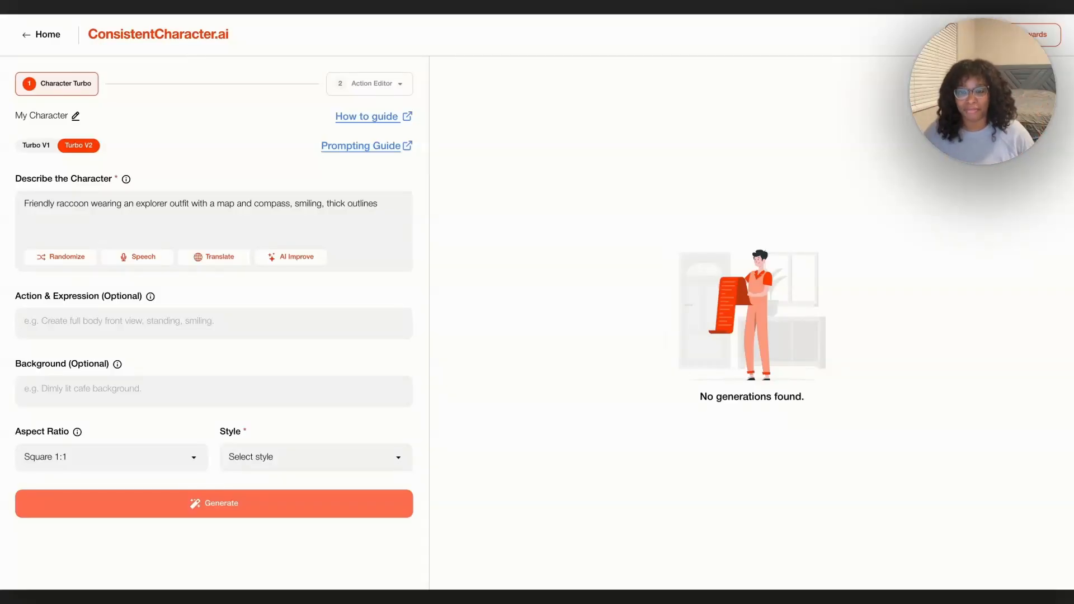
text(create)
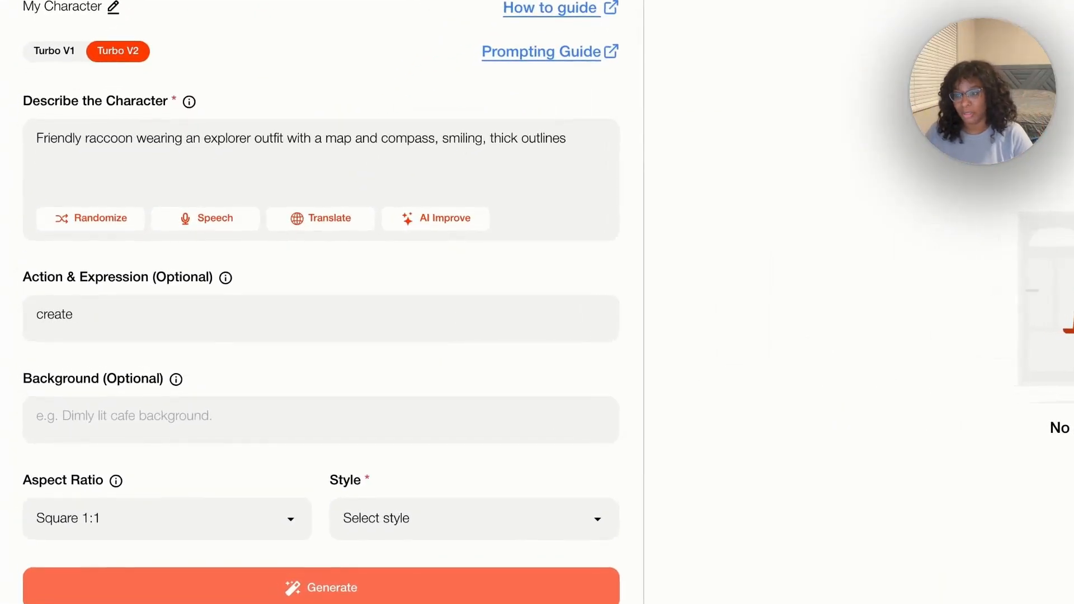
text( full body view)
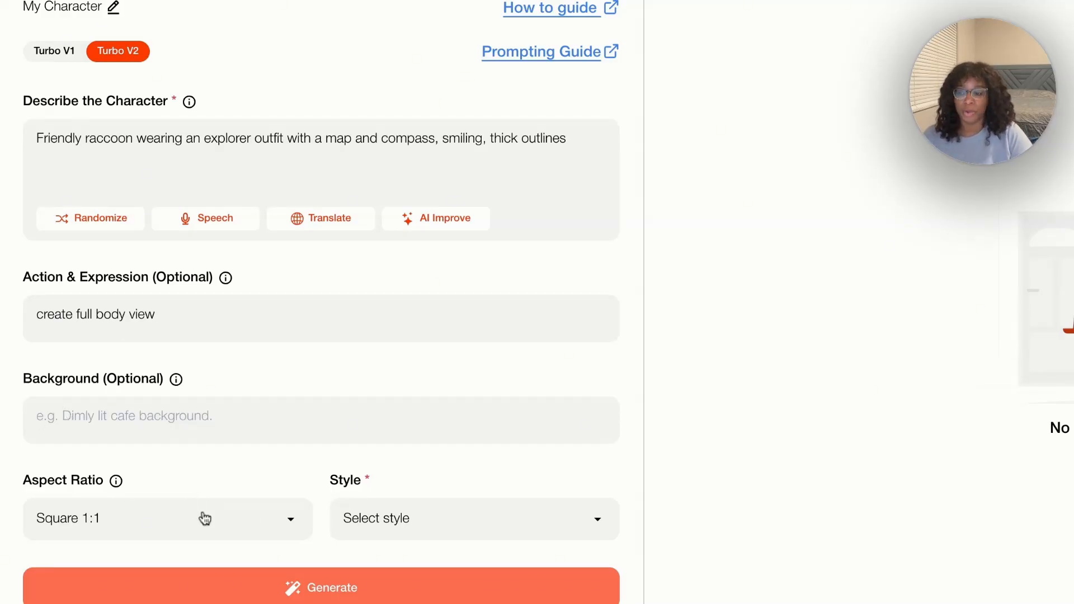
click(221, 520)
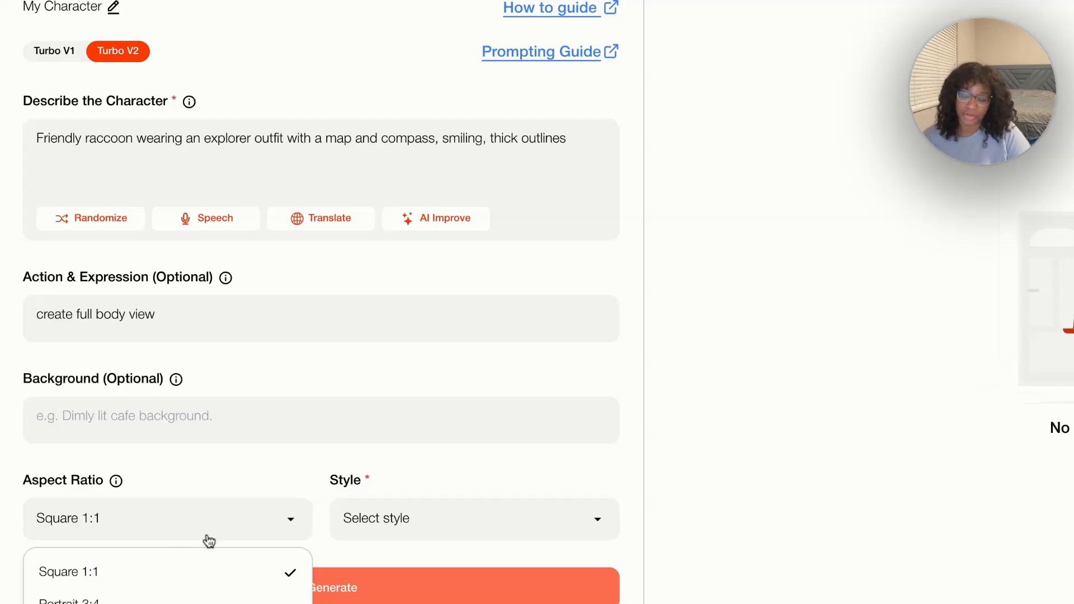
click(386, 525)
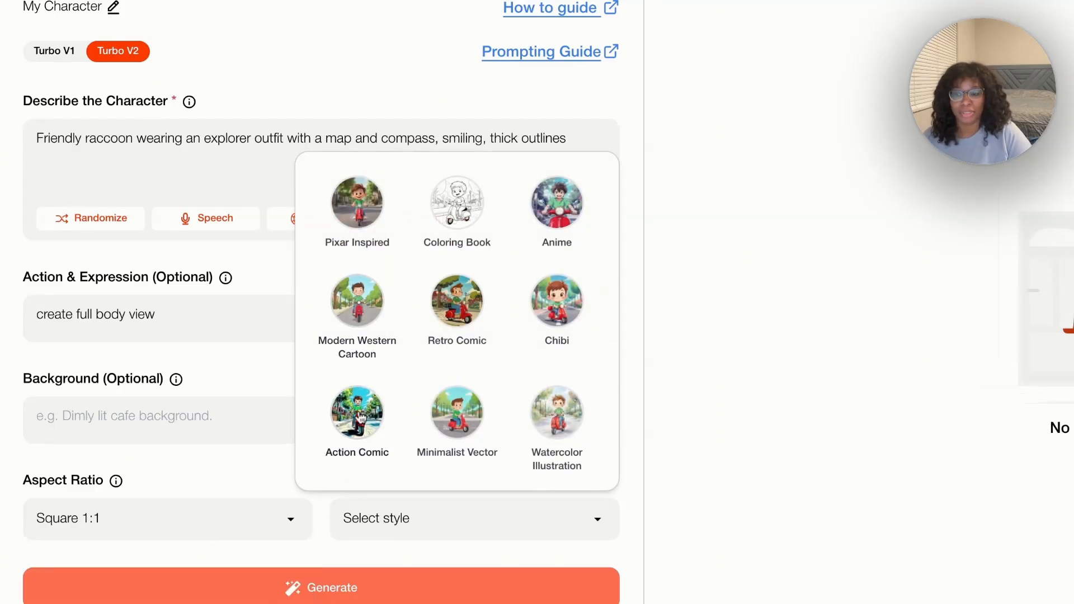
scroll(364, 336, down, 2)
scroll(463, 401, up, 2)
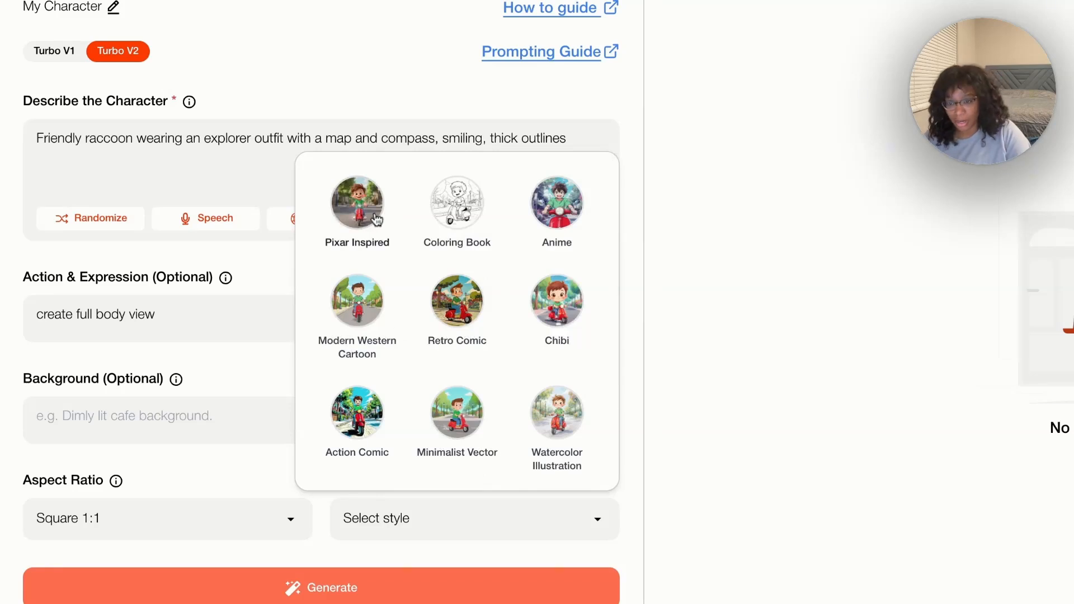
click(376, 220)
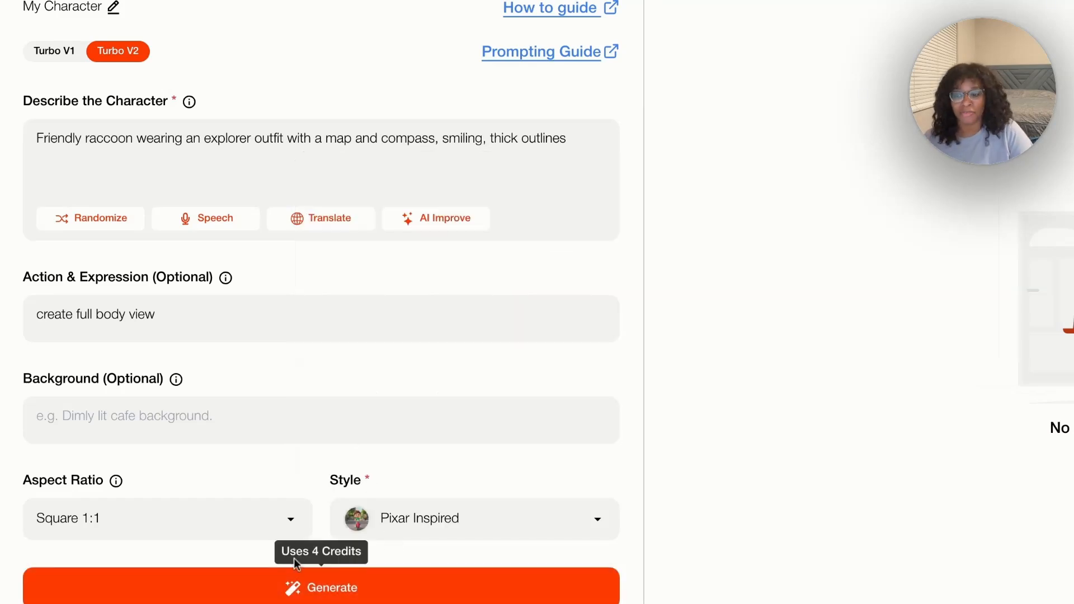
click(358, 601)
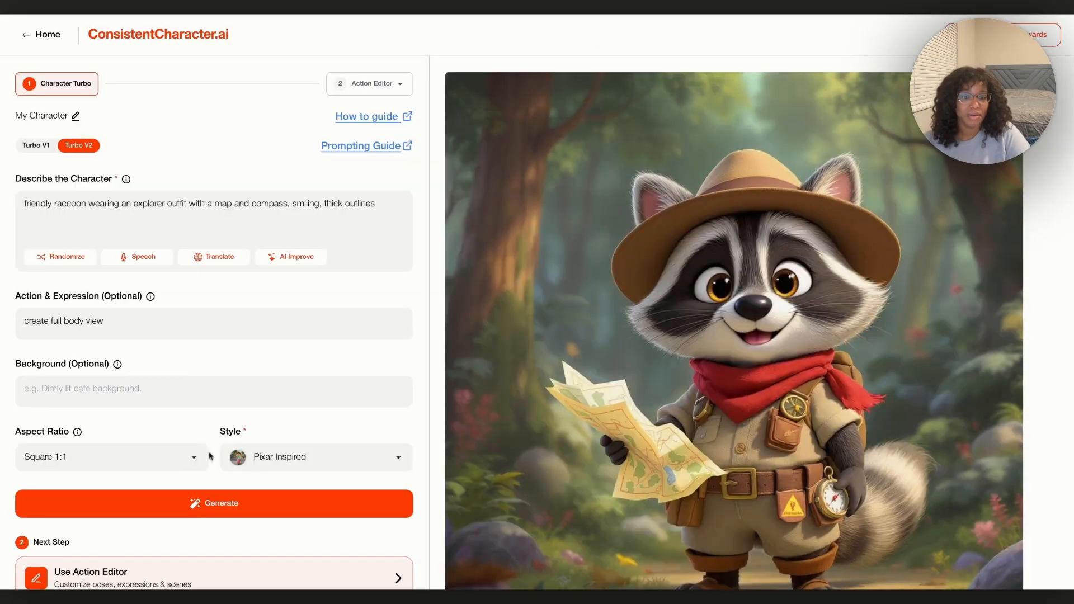
Review the generated forest raccoon explorer and load it into the Action Editor
mouse_move(854, 292)
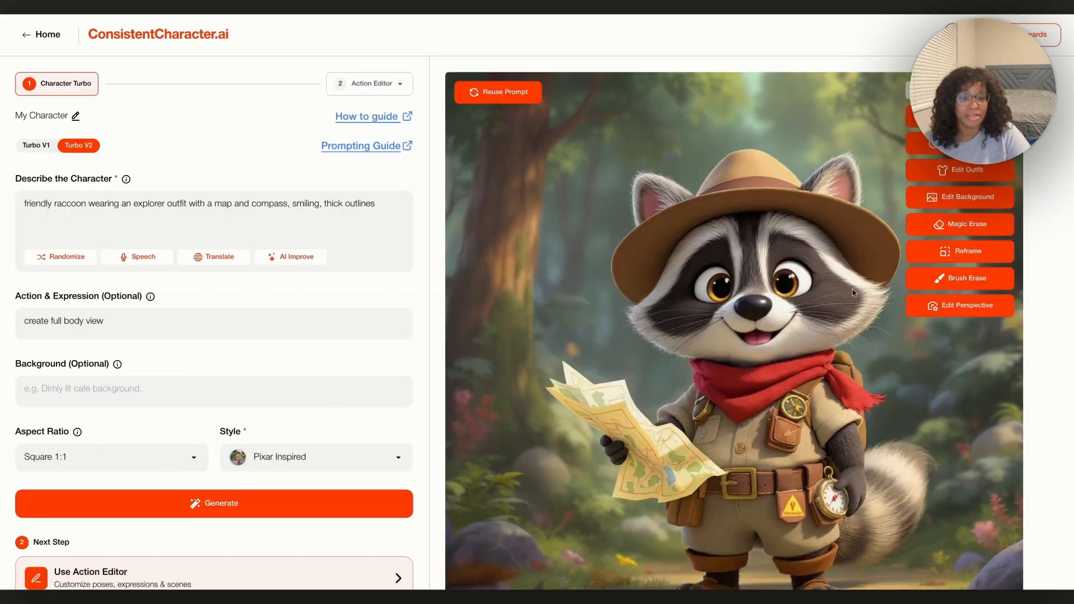
scroll(747, 382, down, 3)
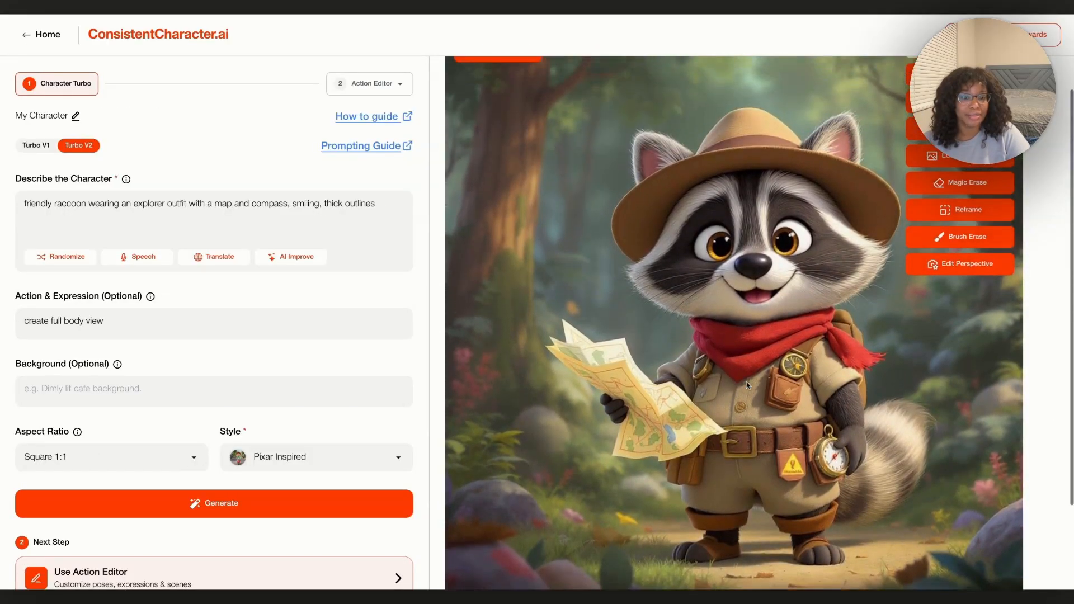
scroll(747, 382, up, 2)
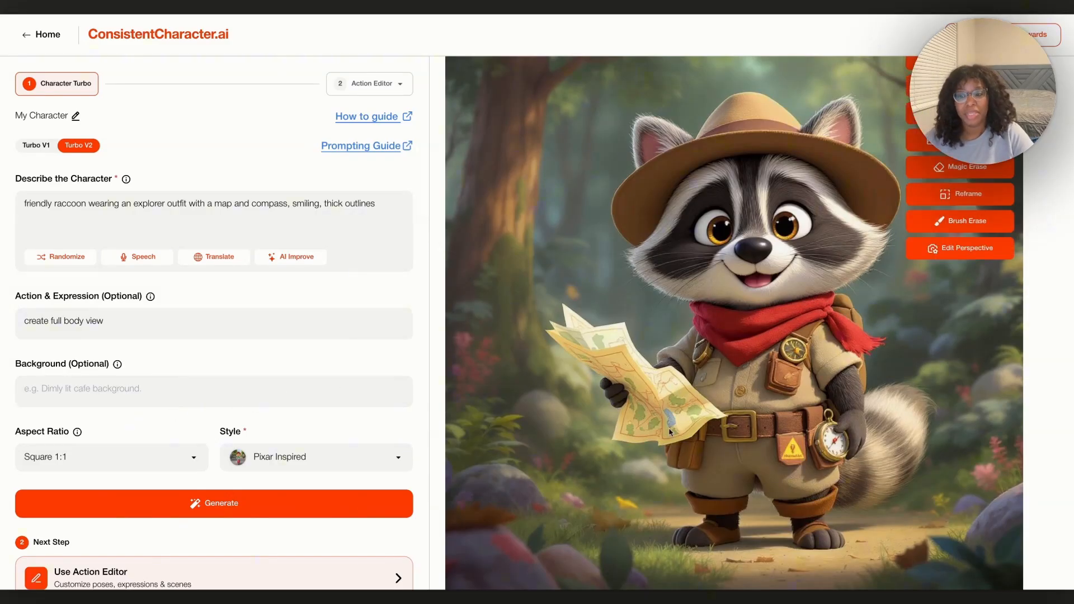
scroll(424, 467, down, 1)
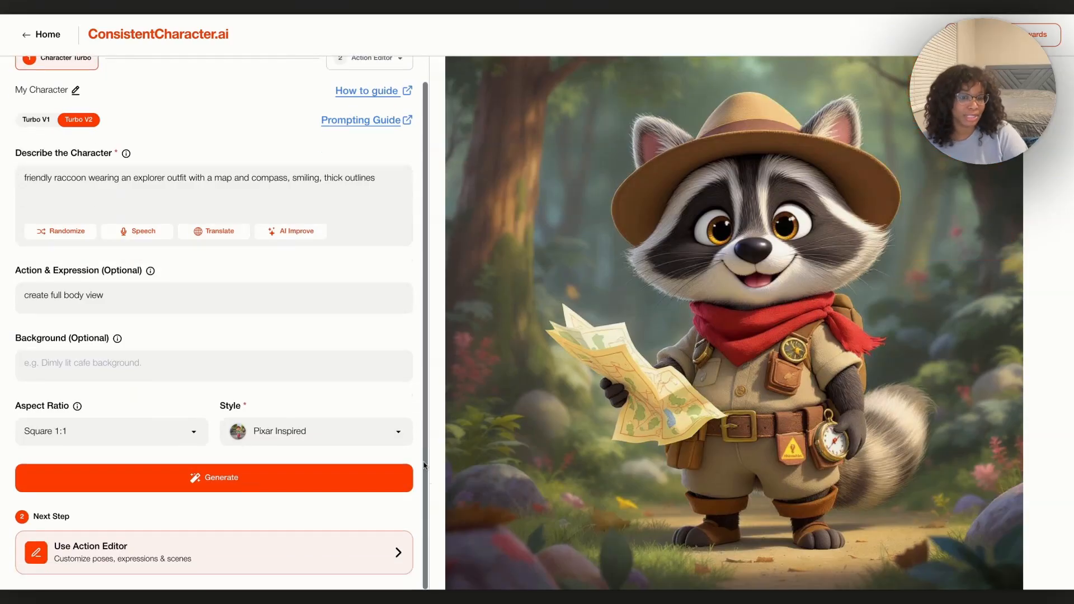
mouse_move(741, 435)
scroll(741, 435, up, 1)
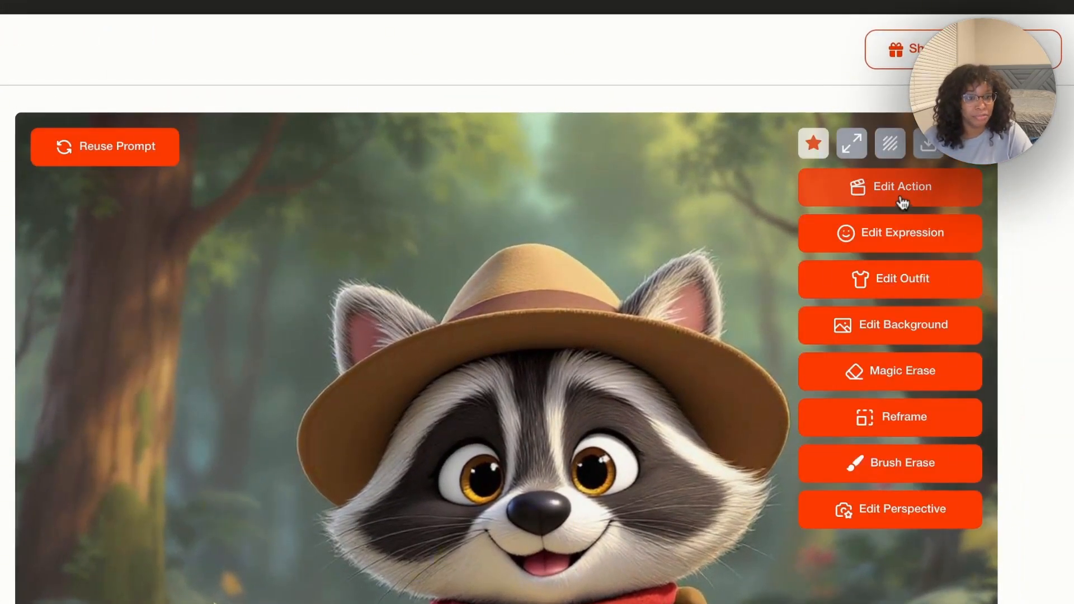
click(903, 202)
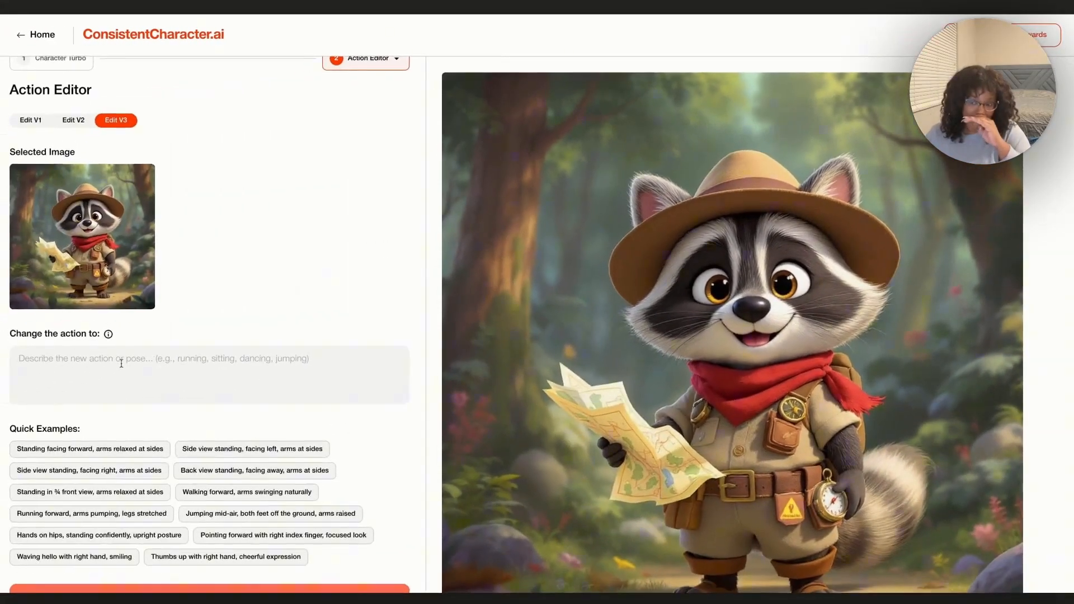
Generate the raccoon 'Sitting behind a desk, chalkboard behind him'
click(121, 363)
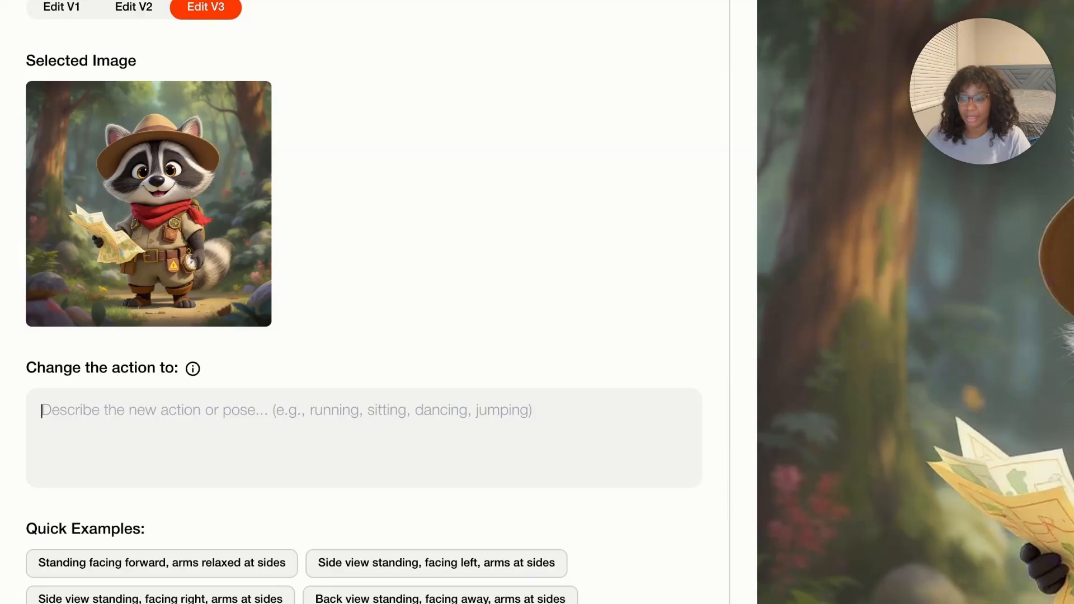
text(S)
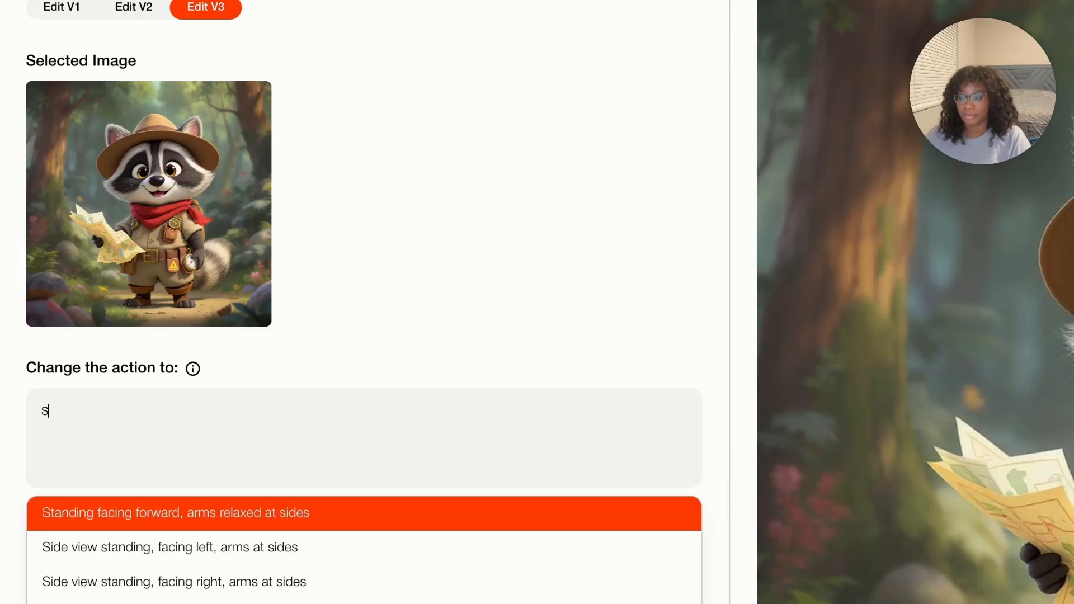
text(itting behind a desk, chalkboard behin)
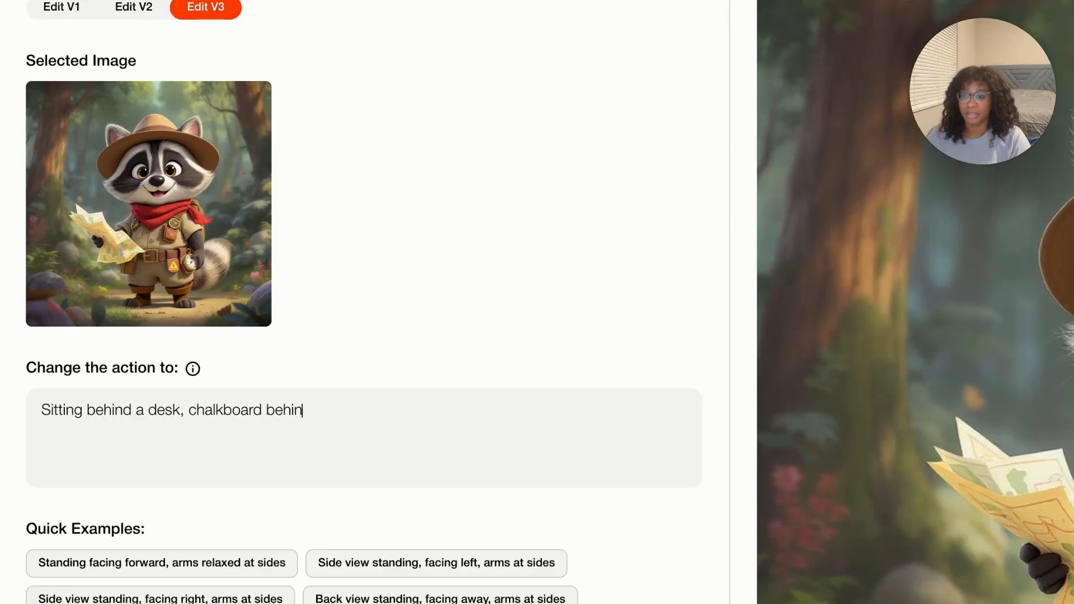
text(him)
scroll(216, 355, down, 5)
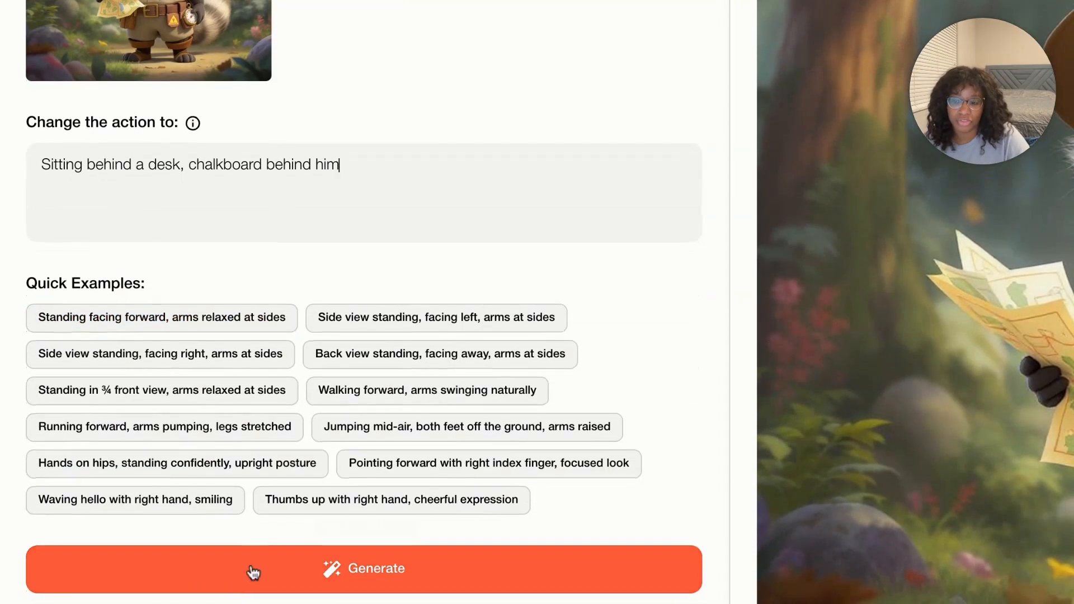
click(254, 575)
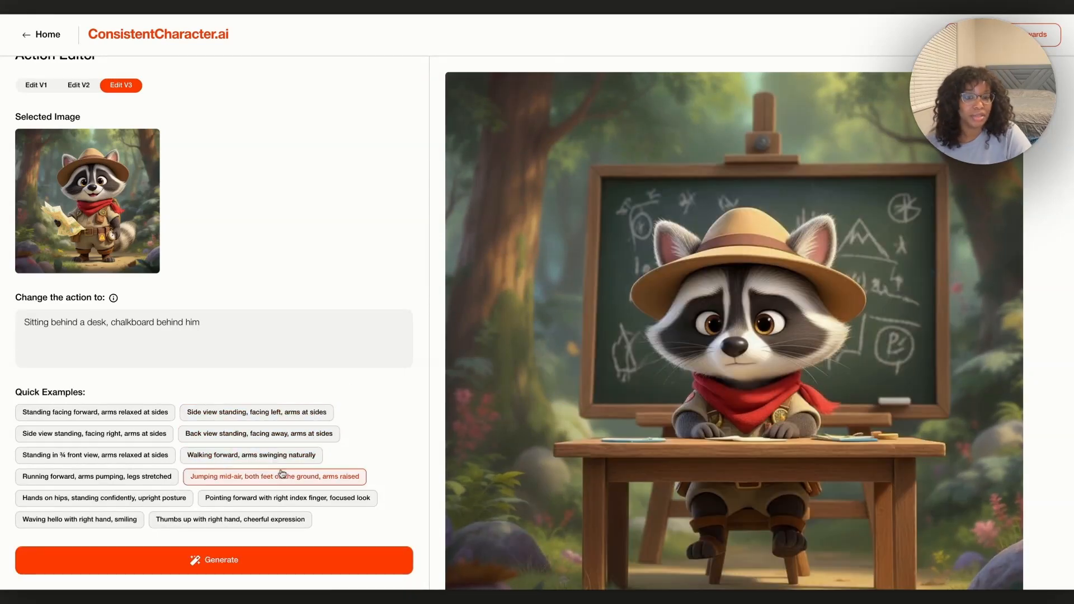
mouse_move(838, 487)
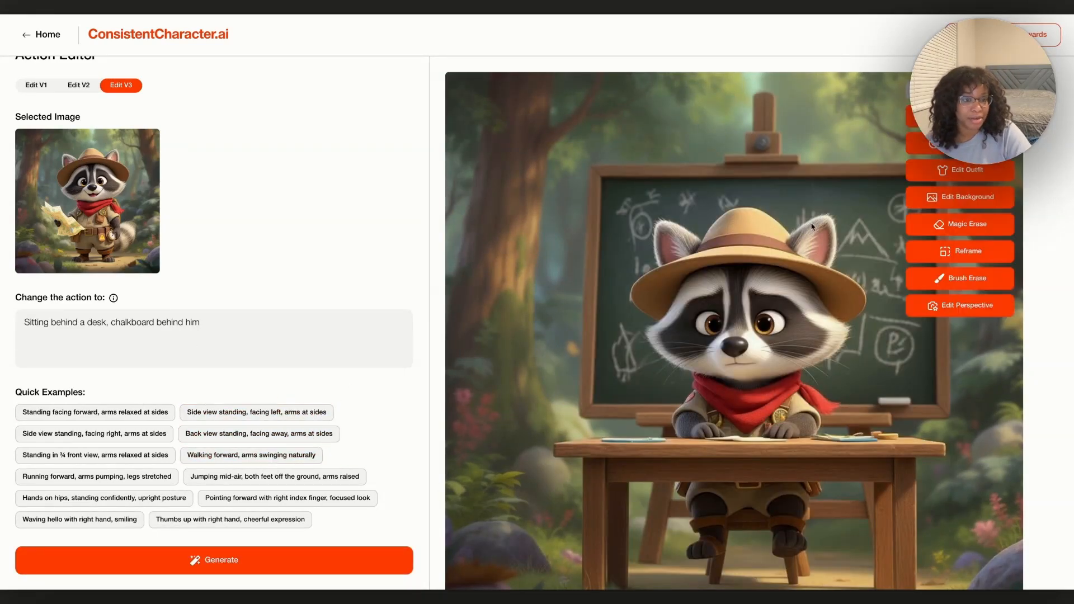
Replace the background with a classroom teacher's desk, chalkboards behind and beside the raccoon
click(961, 201)
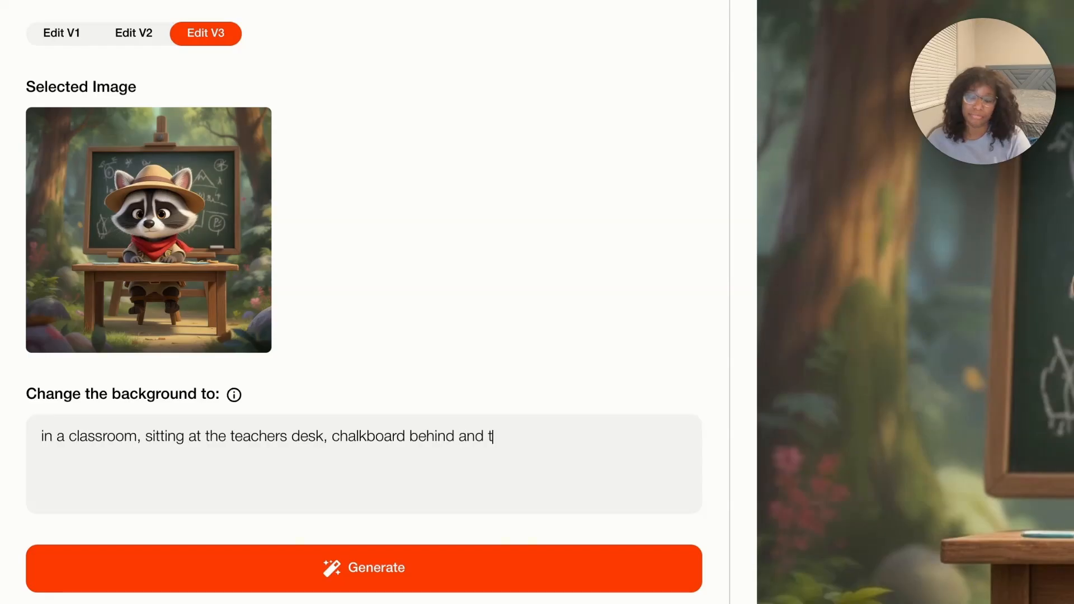
text(the side of him)
click(512, 580)
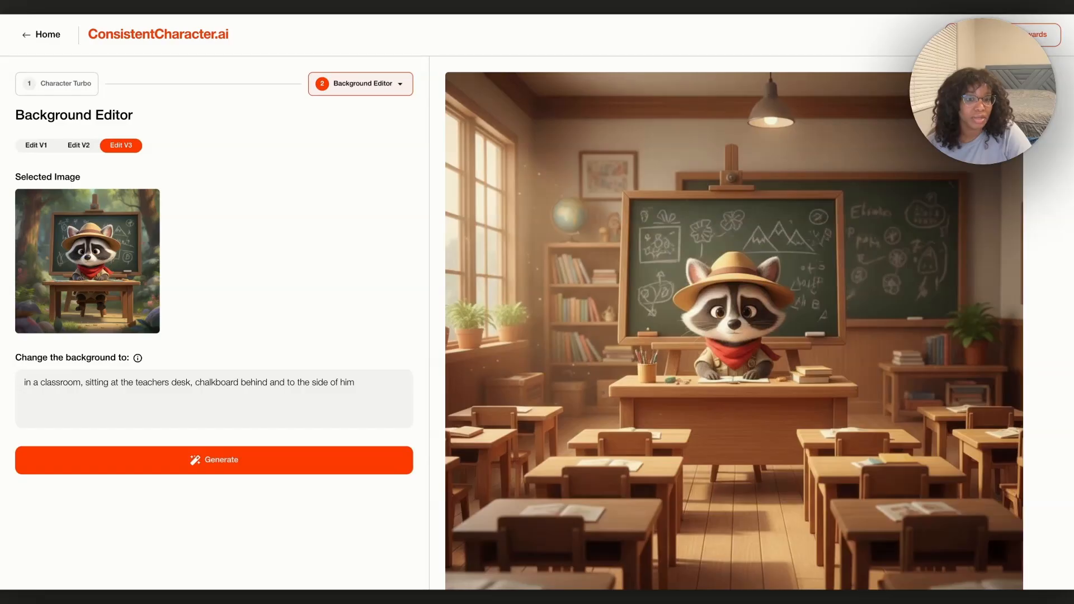
mouse_move(832, 398)
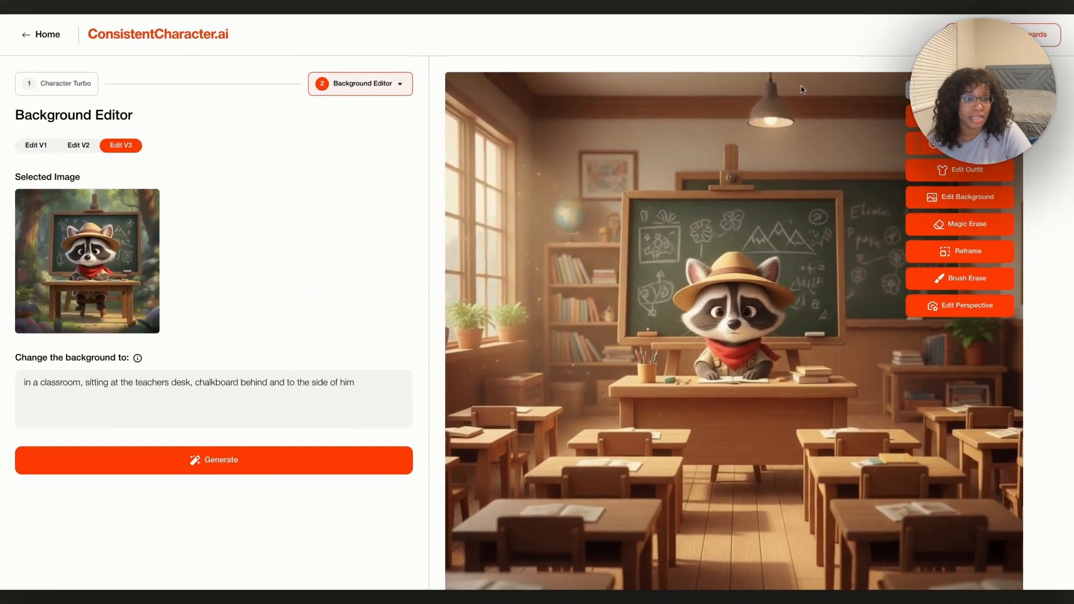
Regenerate the classroom background using the prompt 'blank chalkboards'
click(954, 198)
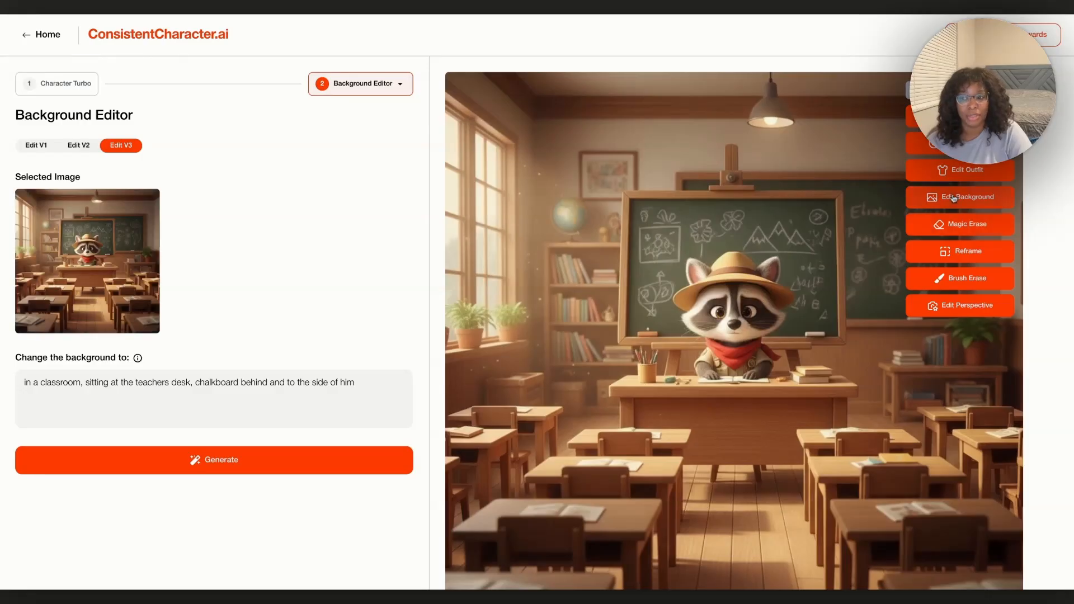
triple_click(90, 385)
text(bla)
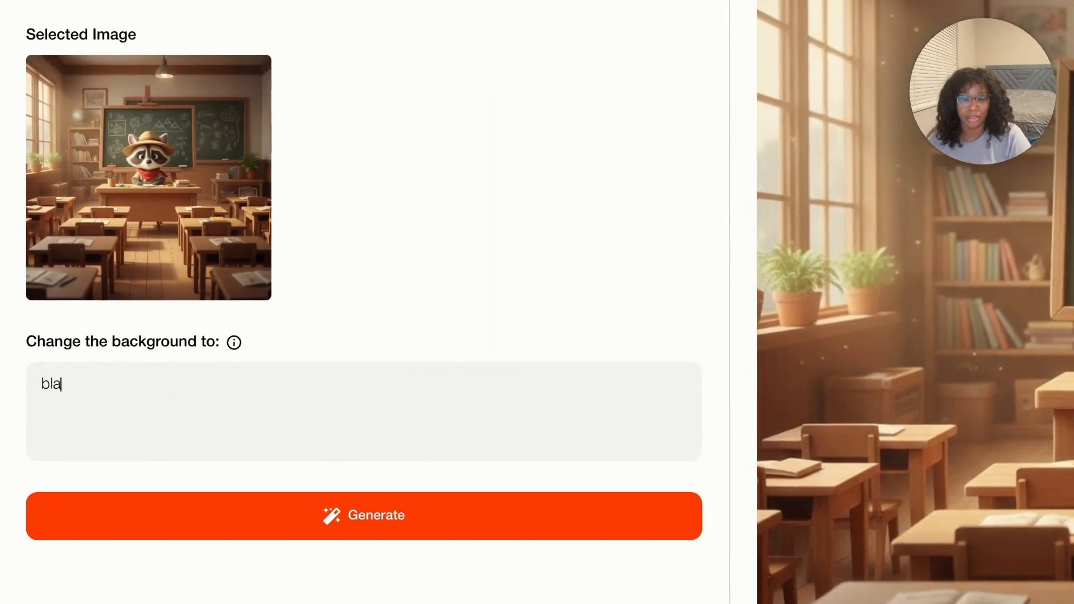
text(nk chalkboards)
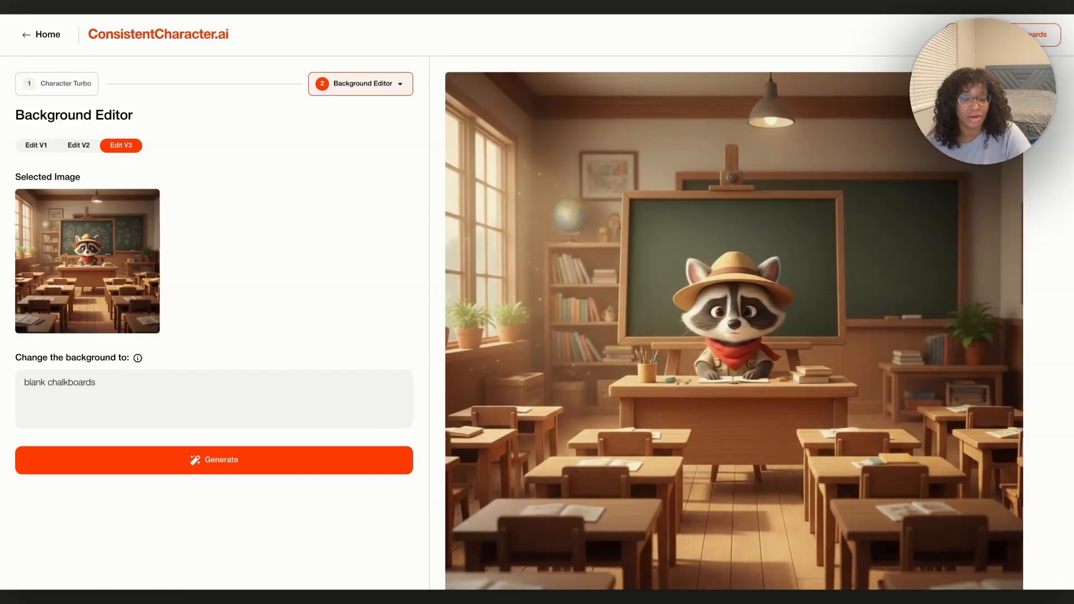
mouse_move(748, 305)
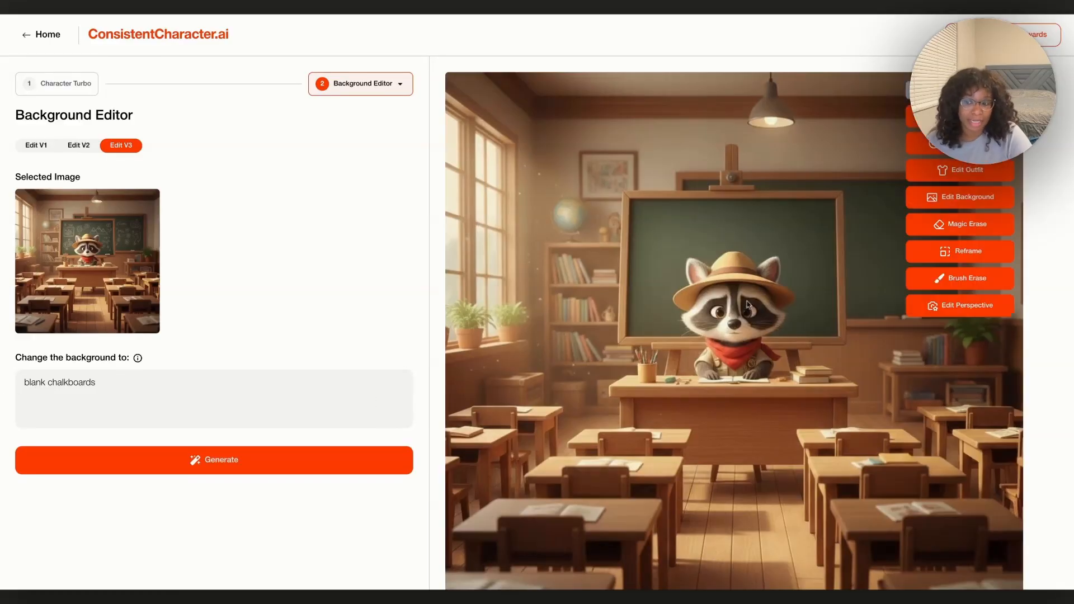
scroll(741, 307, down, 1)
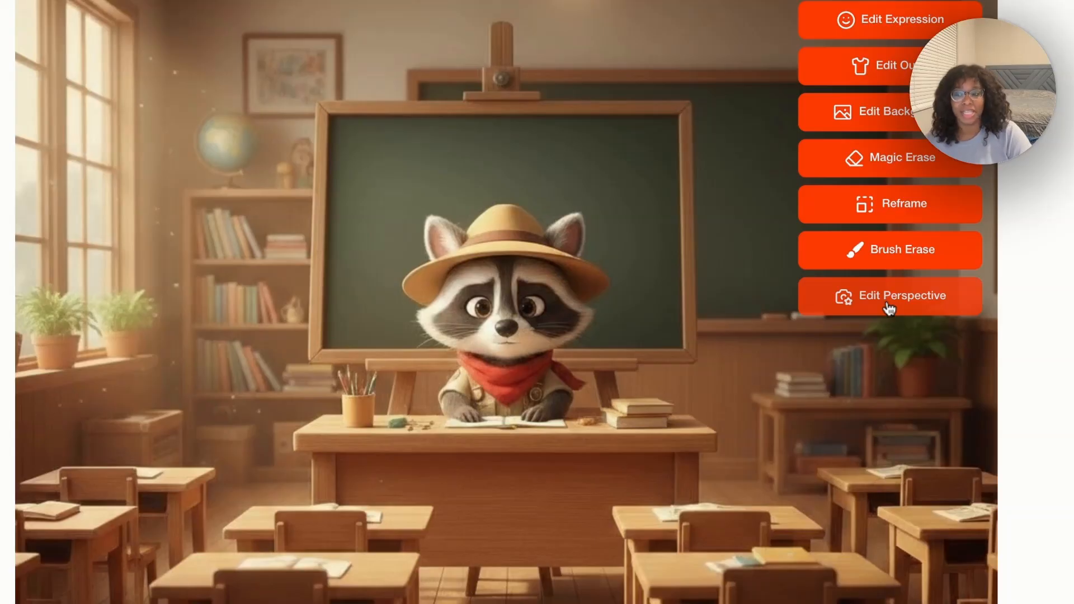
Apply a high-angle looking-down view, then generate a camera-behind-the-character back view
click(883, 313)
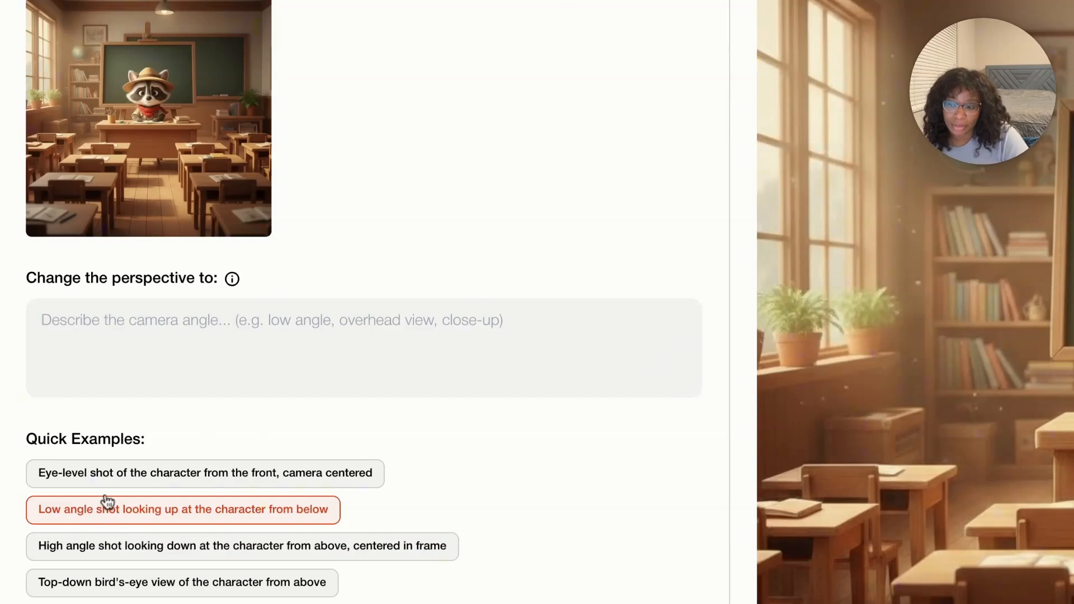
click(106, 559)
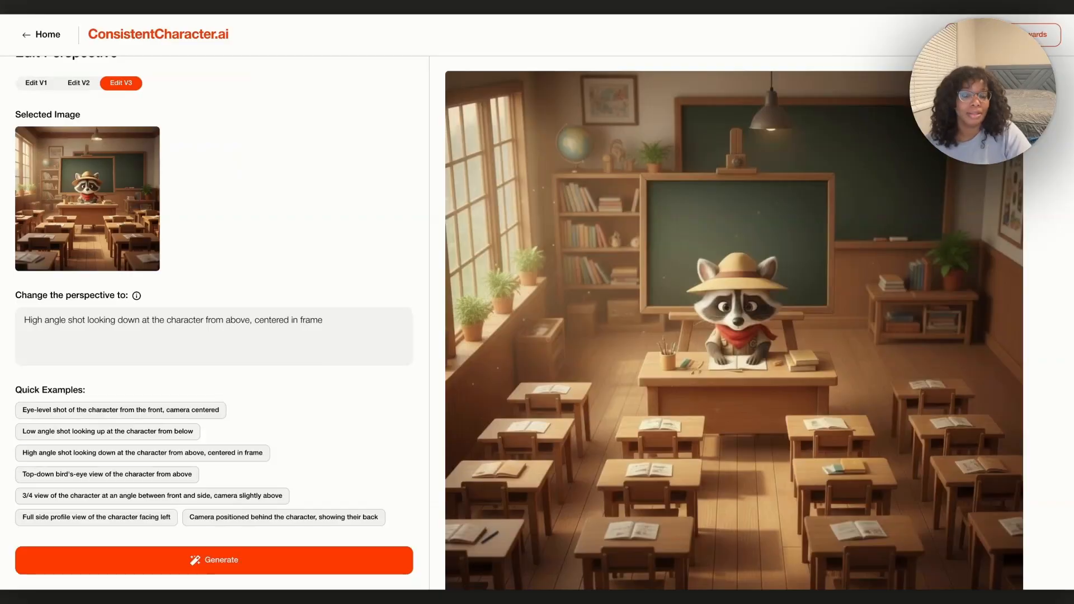
mouse_move(561, 502)
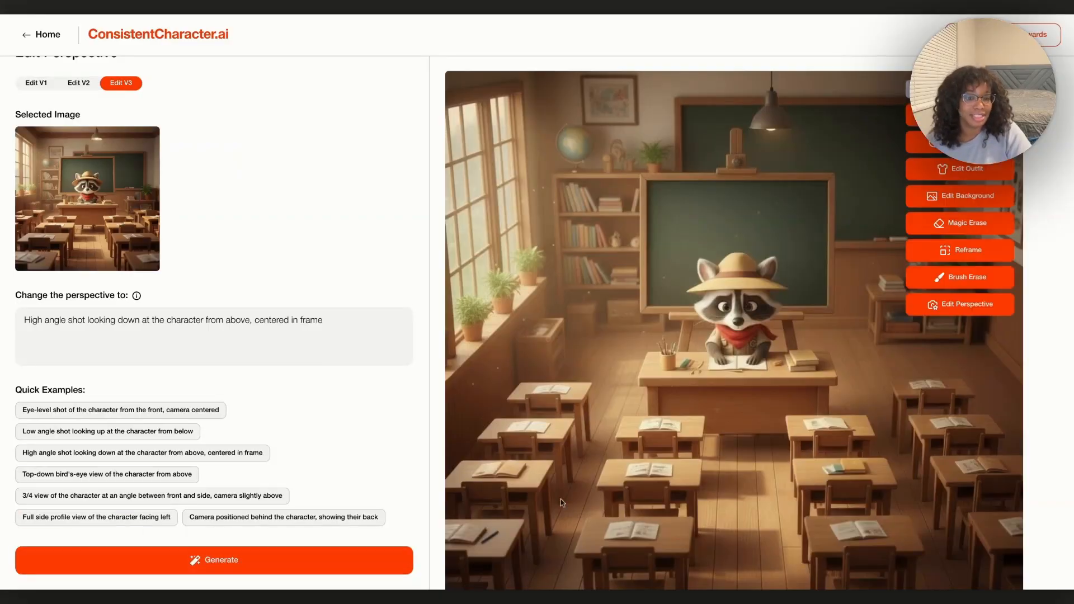
scroll(575, 507, down, 3)
scroll(575, 512, up, 2)
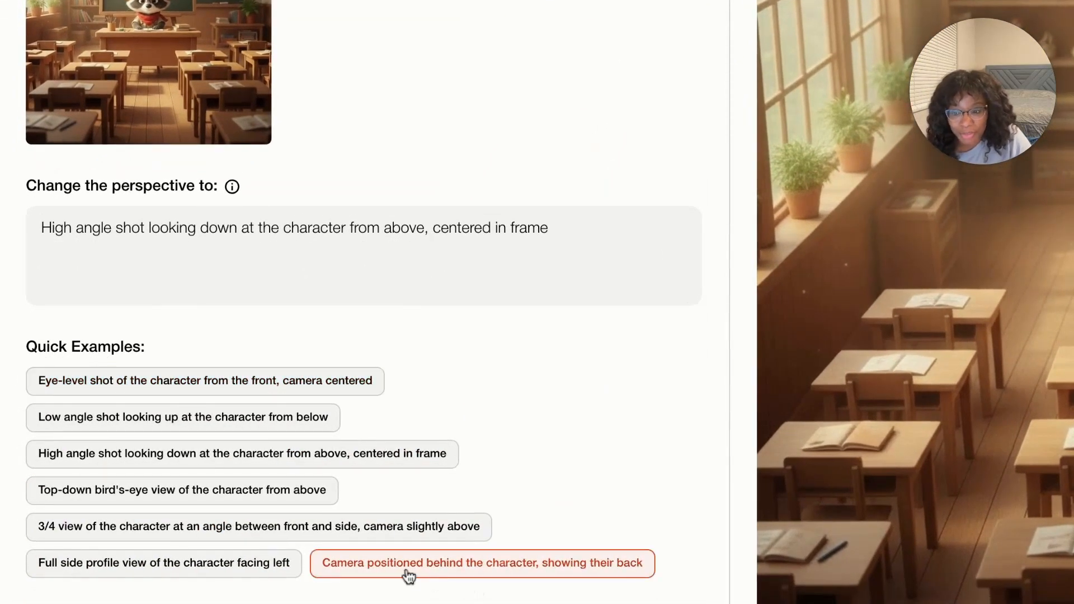
click(536, 568)
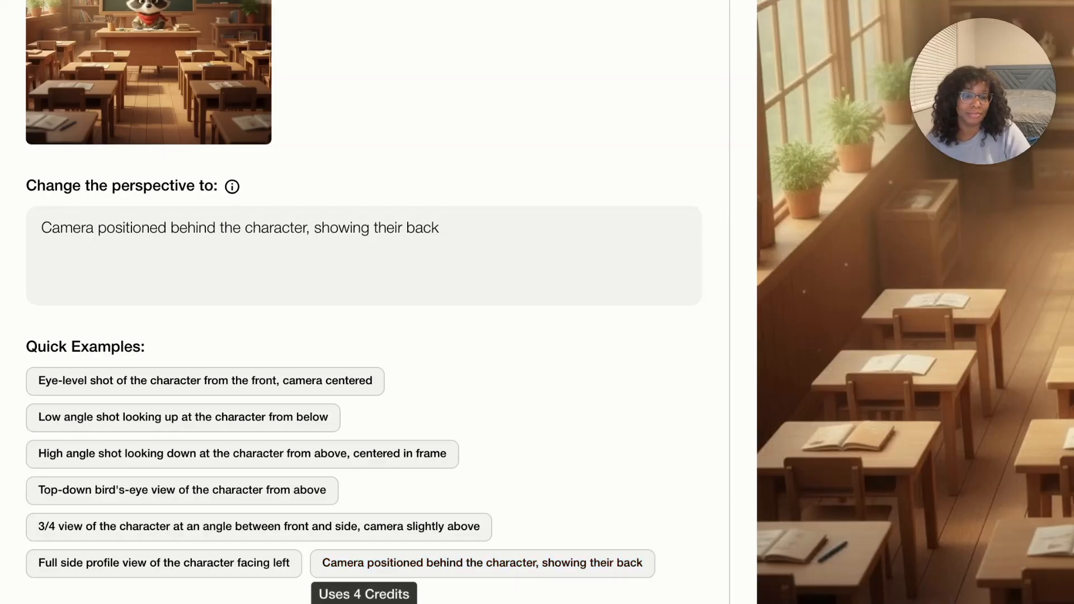
click(231, 559)
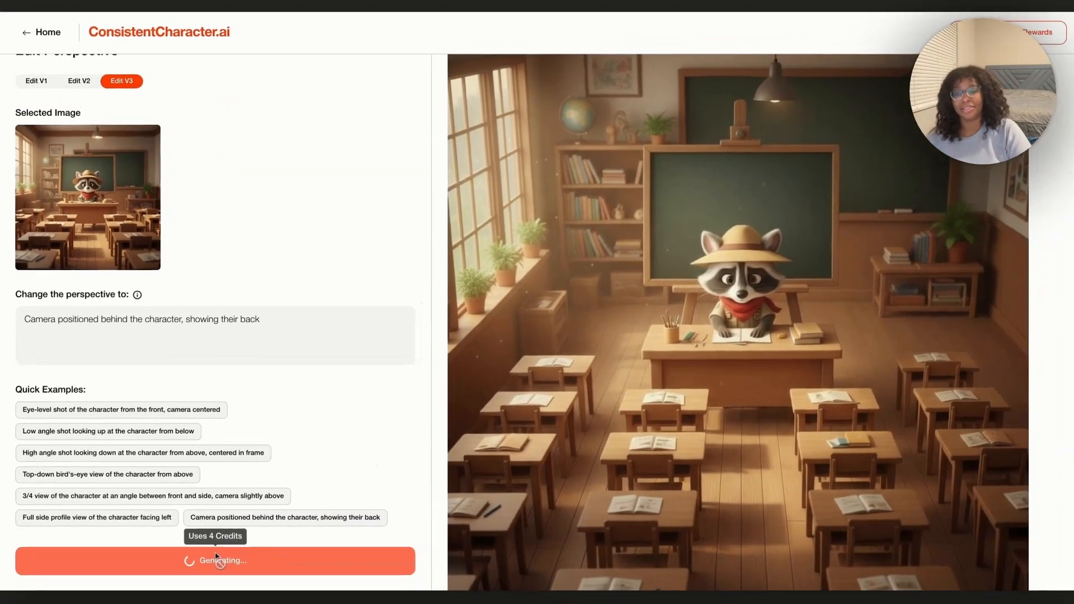
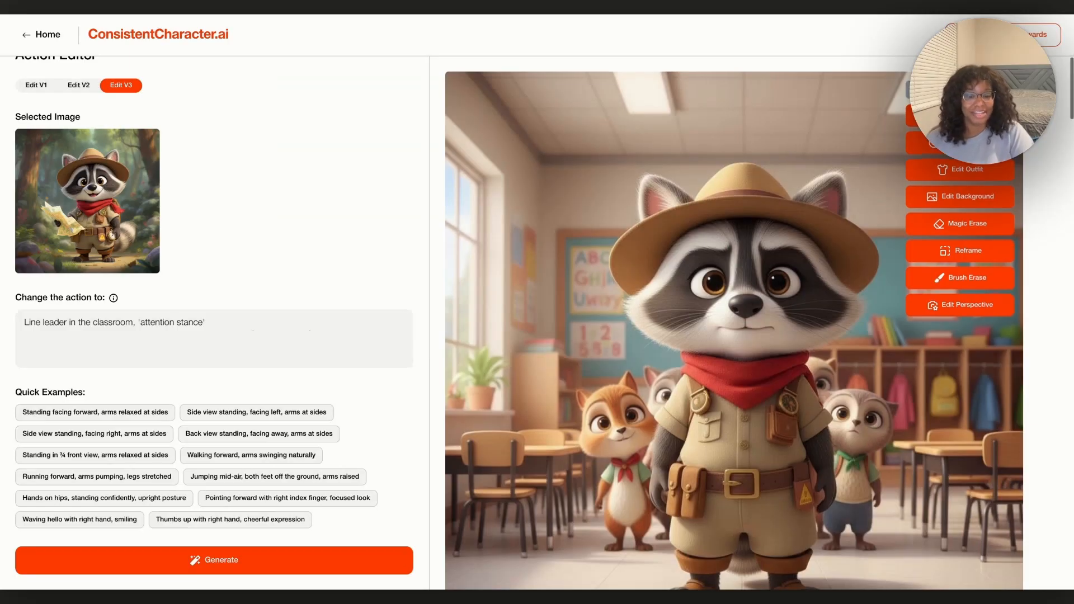
Replace the old action prompt with 'sitting at a desk, reading a book'
scroll(734, 331, down, 1)
scroll(734, 323, down, 2)
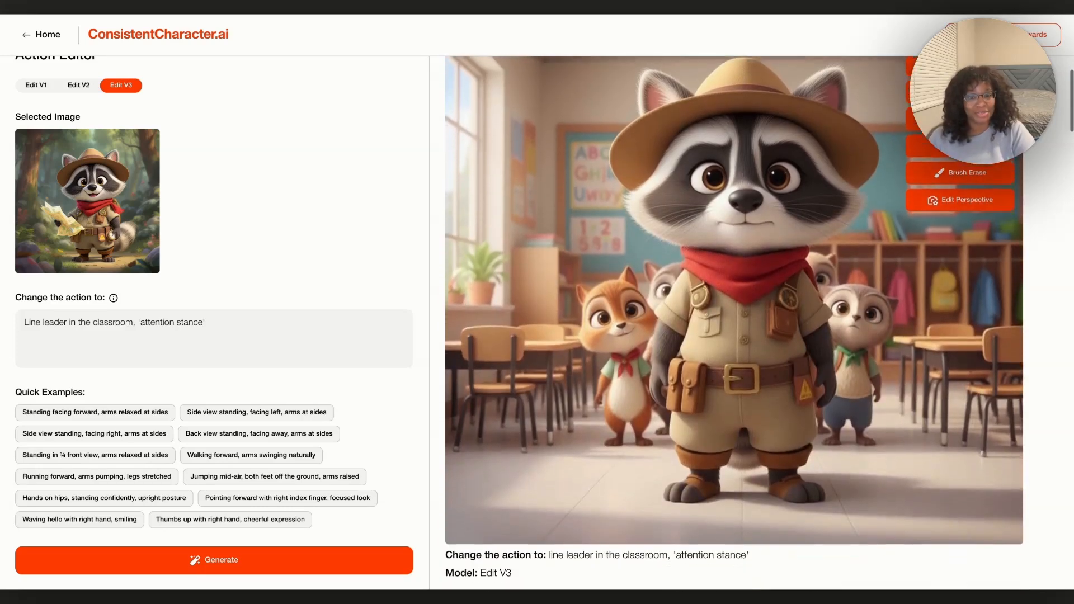
scroll(735, 323, up, 3)
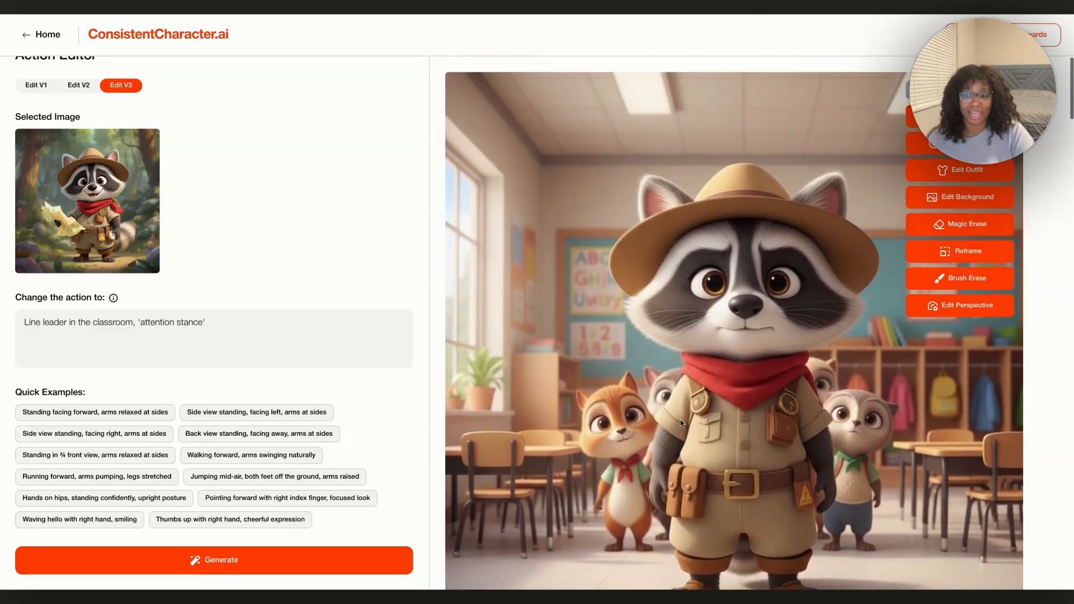
click(291, 340)
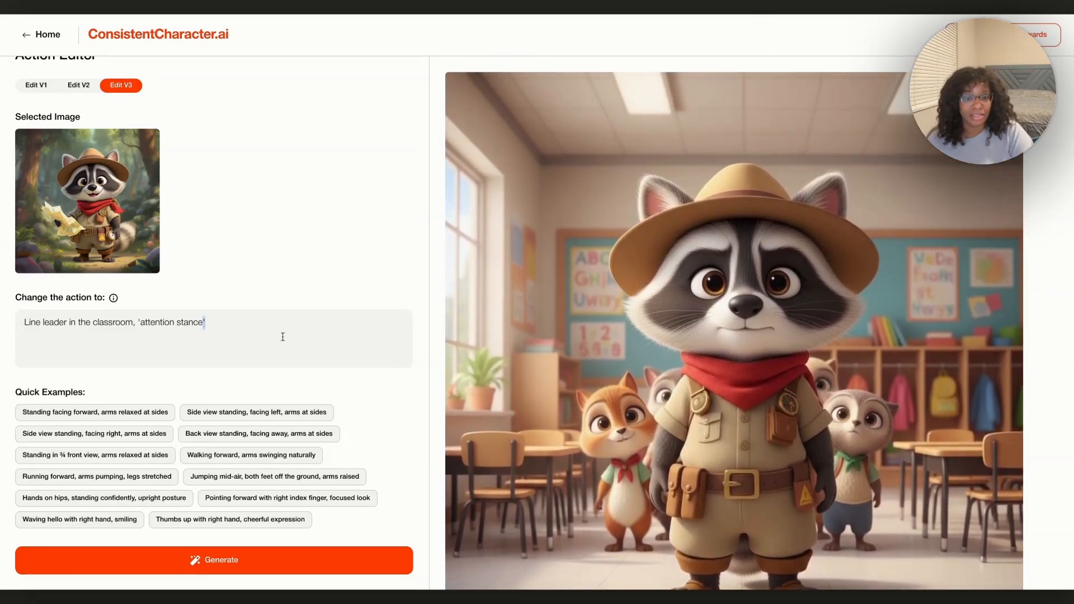
mouse_move(655, 314)
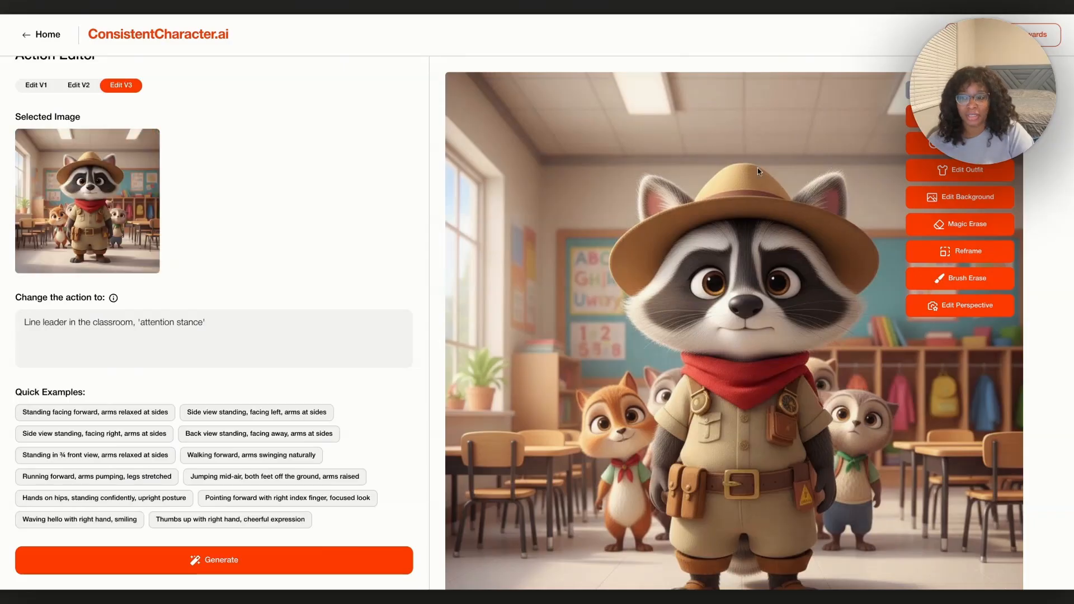
triple_click(224, 321)
text(sitting)
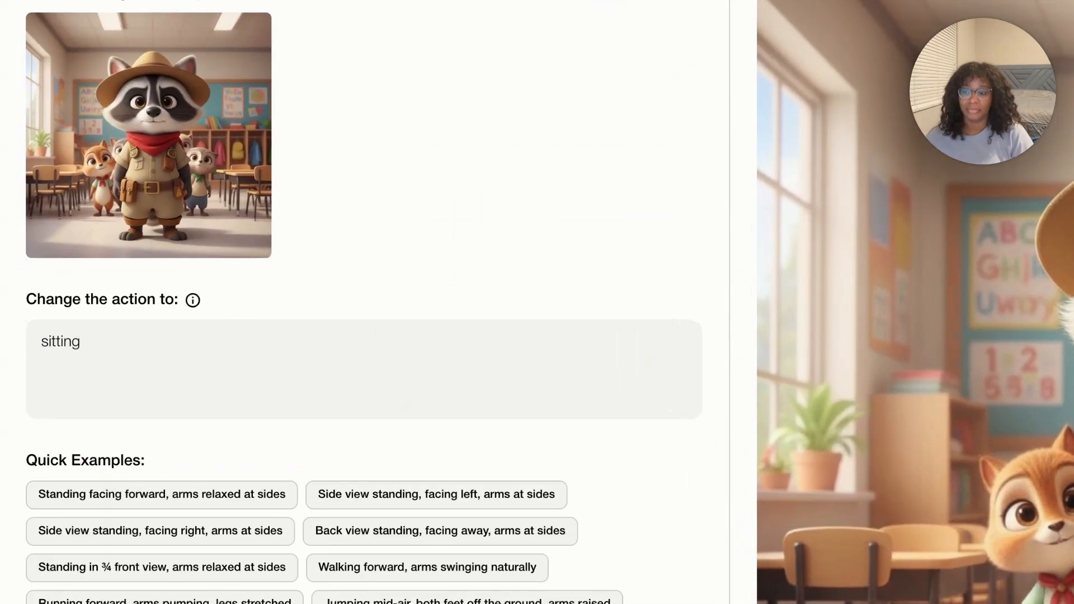
text( at a desk,)
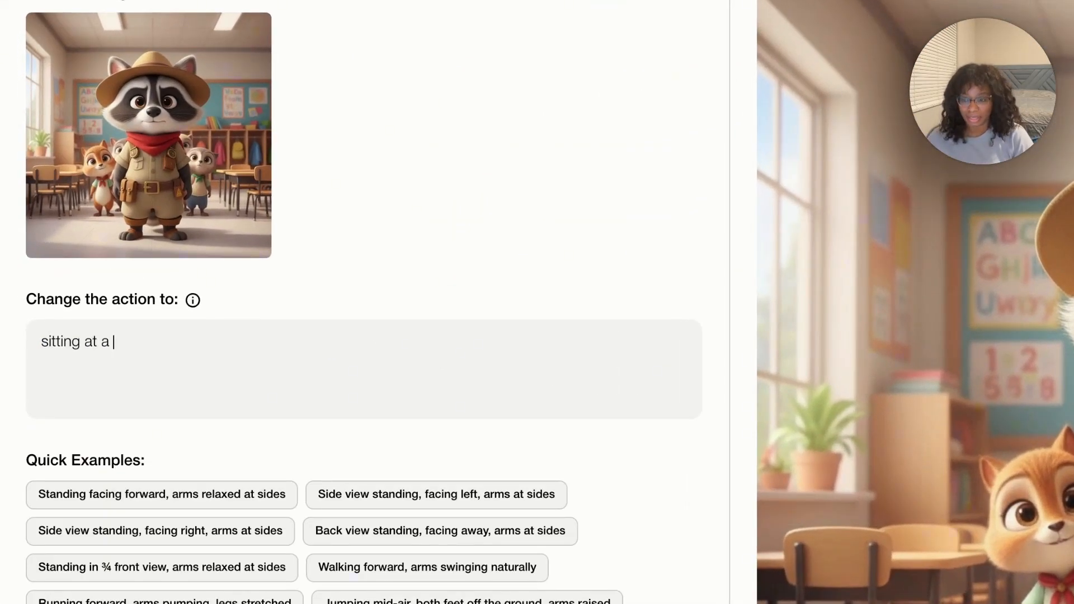
text( reading a book)
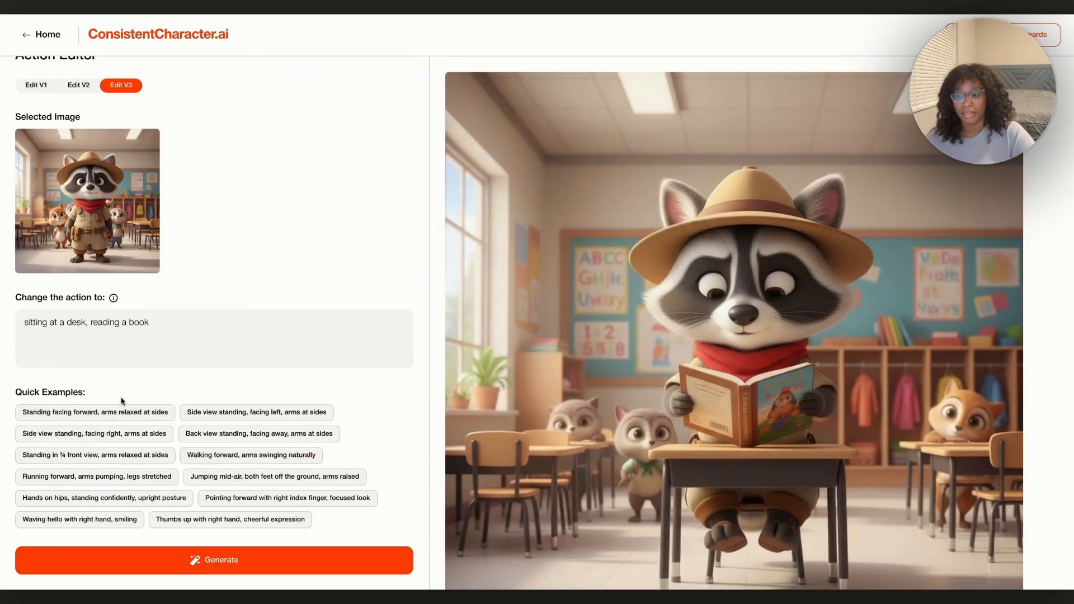
Select the whole 'sitting at a desk, reading a book' prompt text for replacement
triple_click(178, 319)
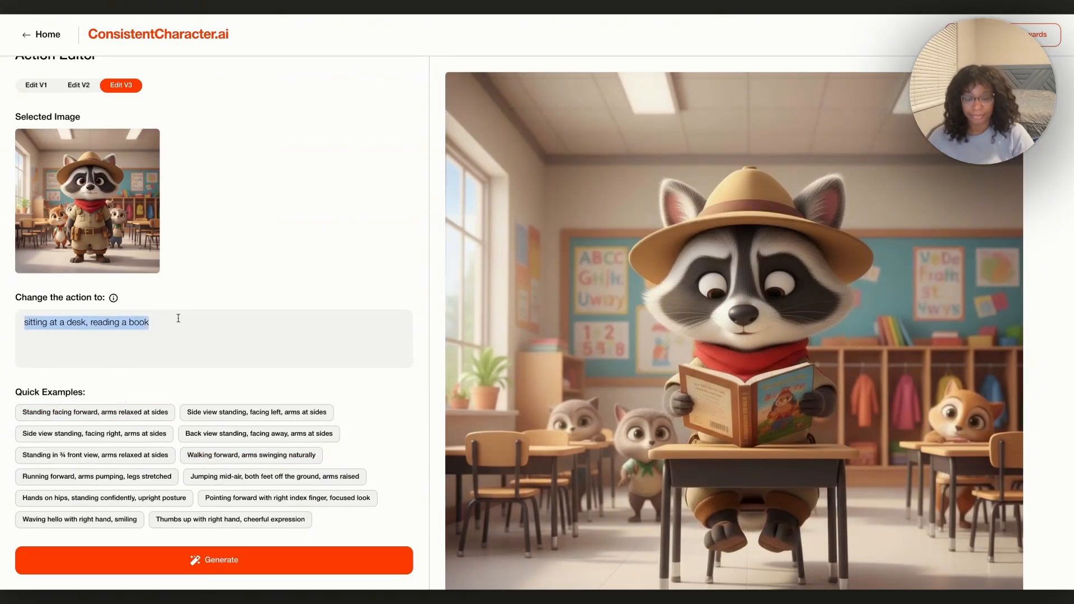
mouse_move(614, 448)
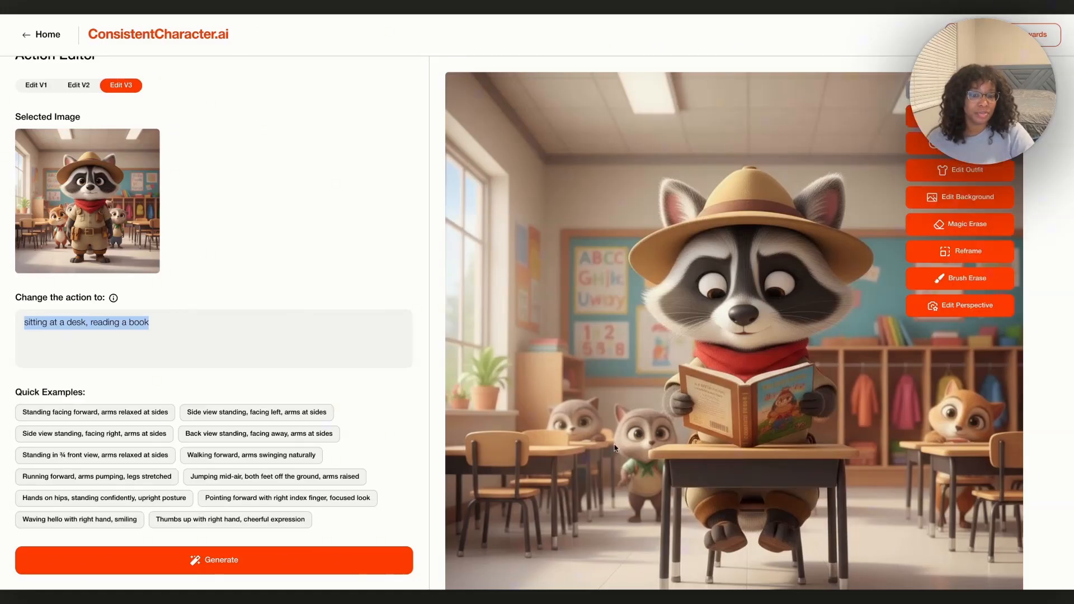
scroll(614, 447, down, 10)
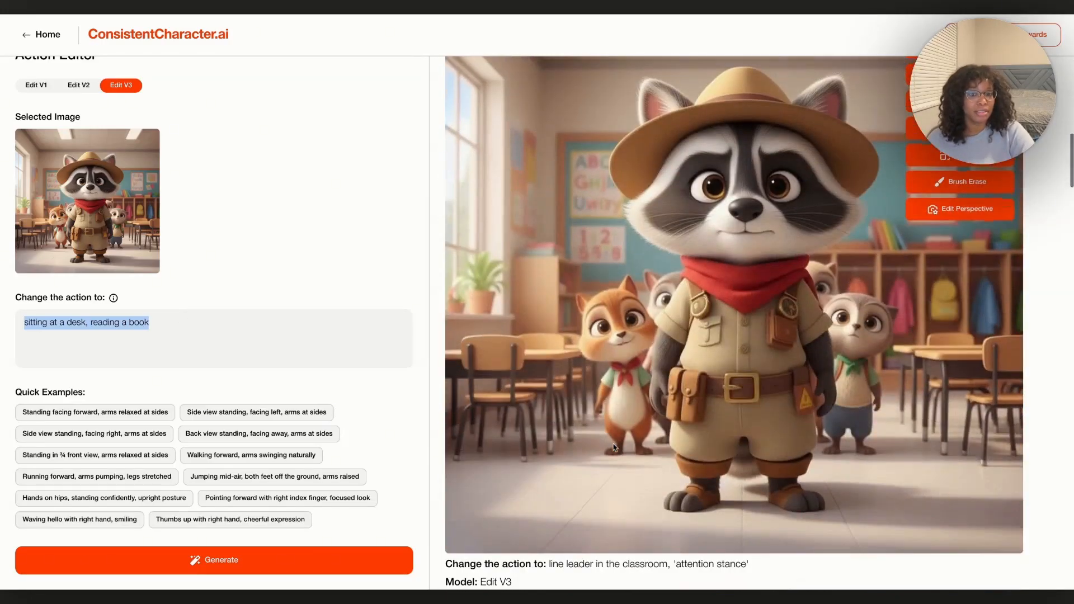
click(639, 333)
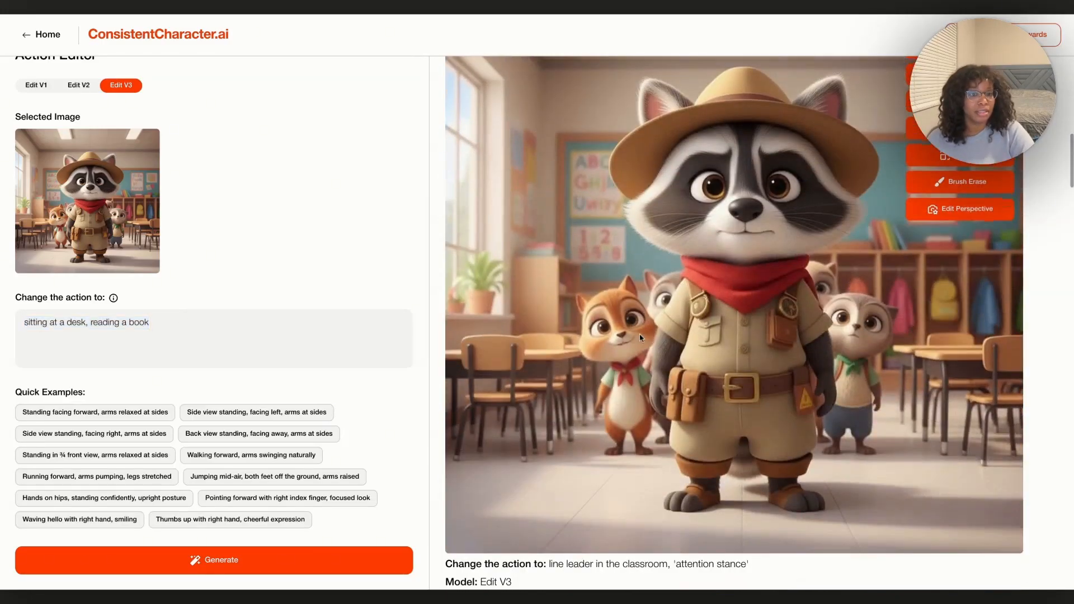
scroll(641, 335, down, 1)
scroll(642, 344, up, 4)
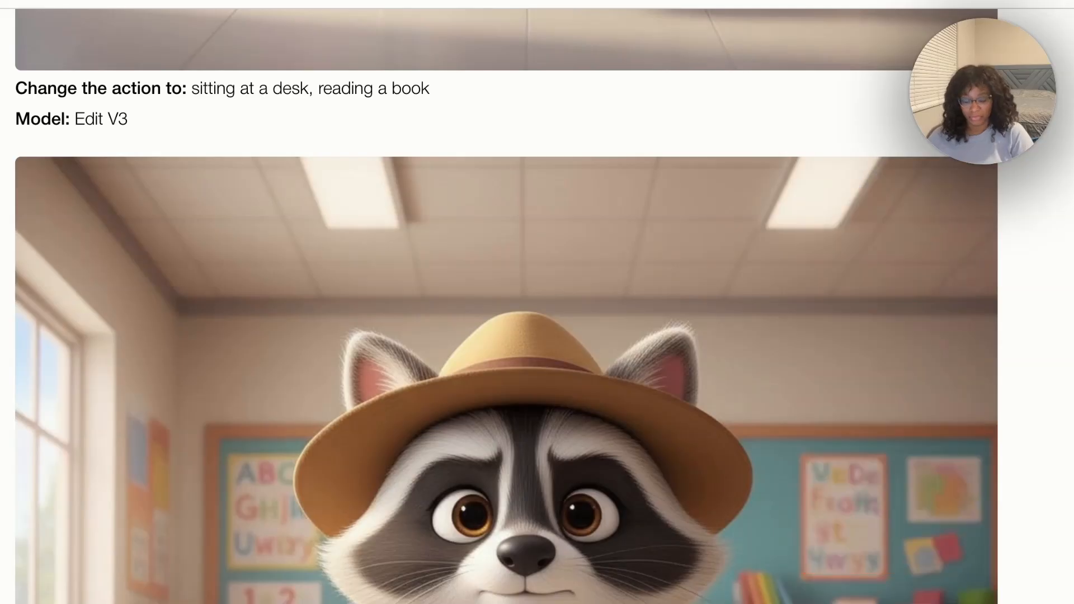
drag(462, 337, 35, 331)
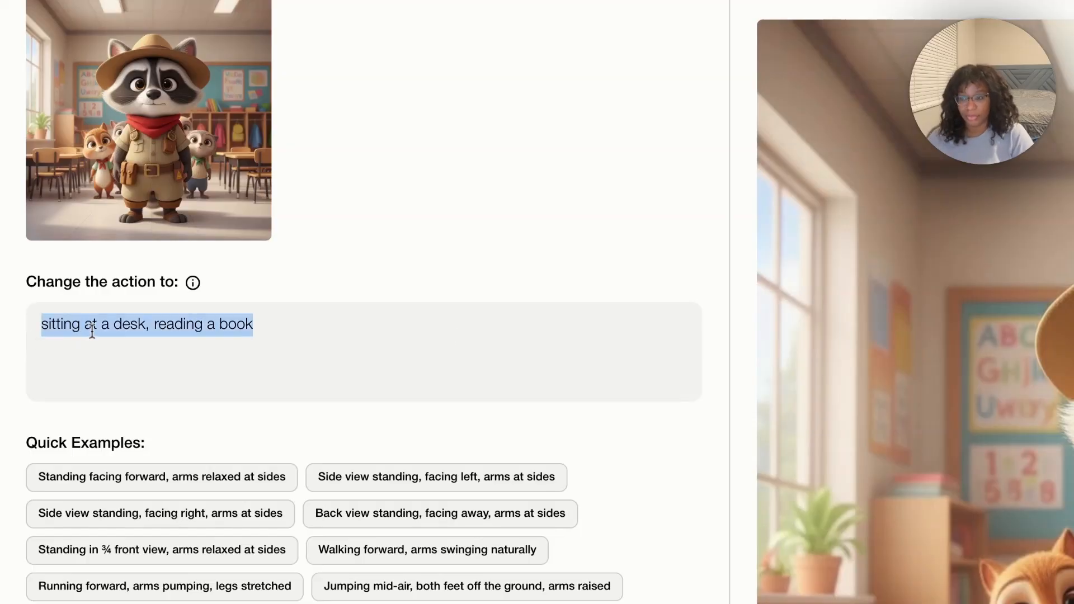
Enter 'standing facing forward, 'shhh' motion' as the new action prompt
text(stand)
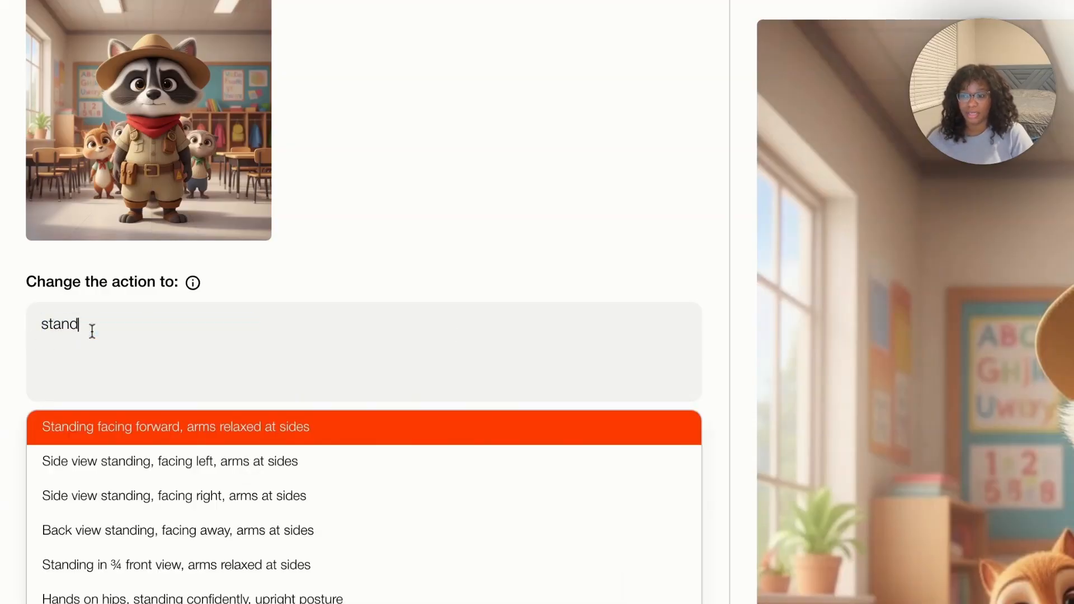
text(ing f)
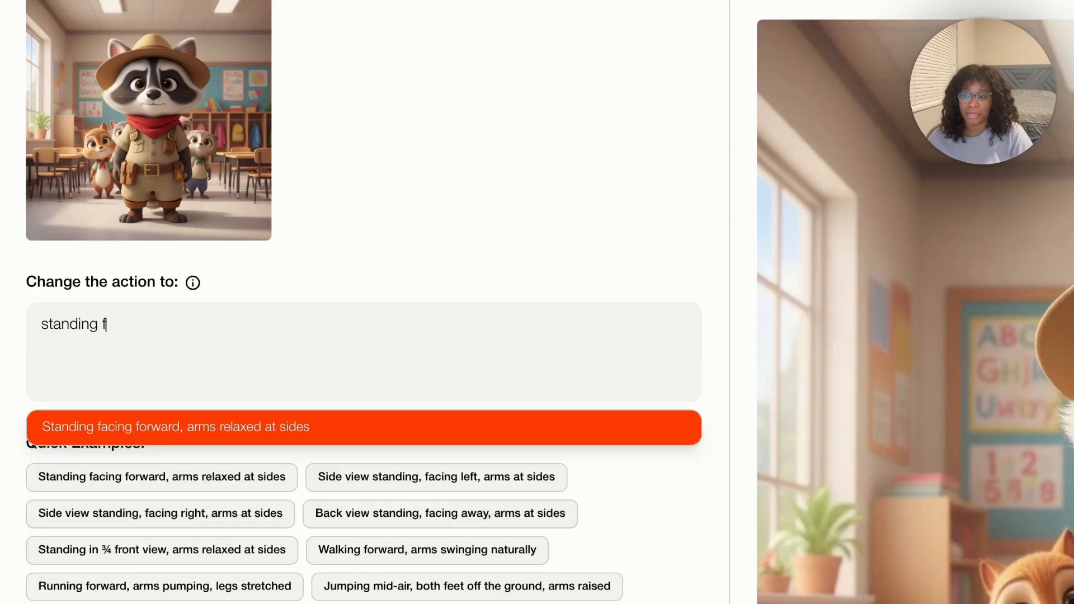
text(acing forward, 'shhh)
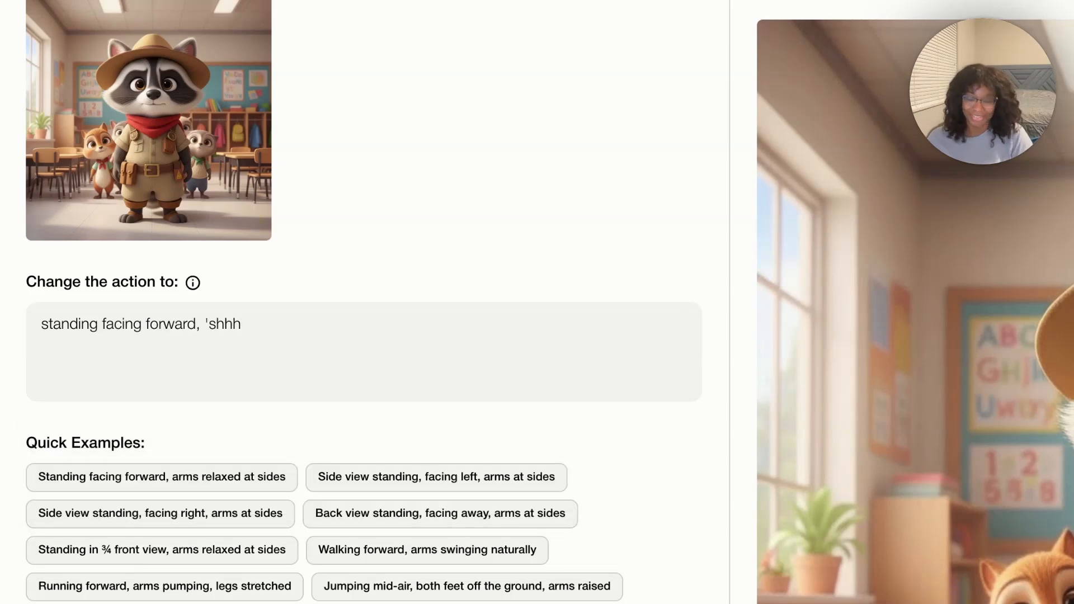
text(' motion)
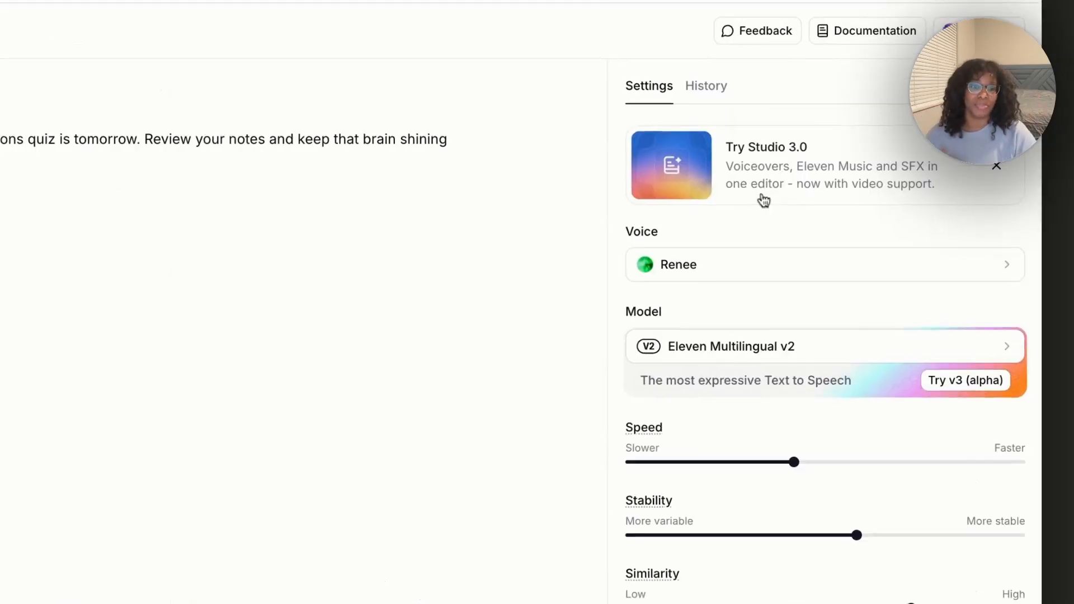
Choose the A-Chan ver.2 voice for the quiz reminder, then go to HeyGen's Avatar IV setup
click(865, 276)
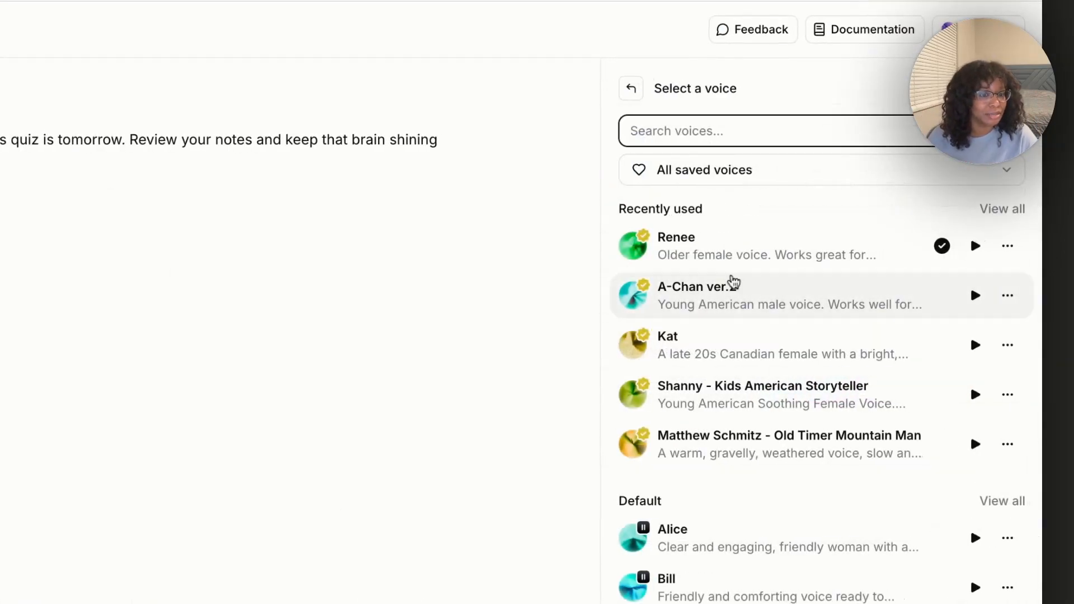
click(854, 297)
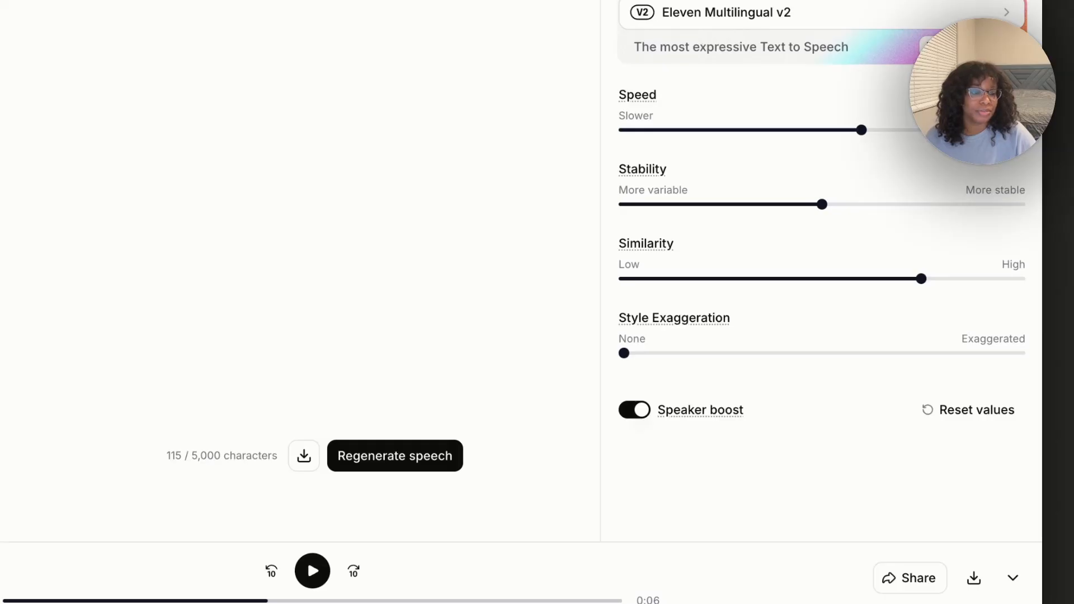
click(866, 10)
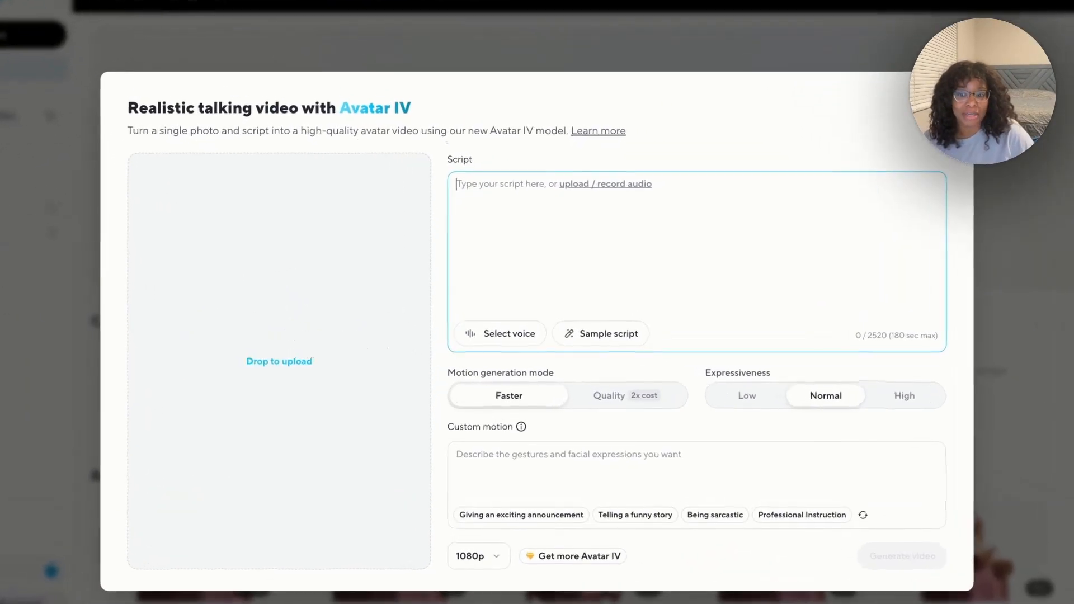
Generate a portrait Avatar IV video from the raccoon desk photo with the ElevenLabs audio
drag(292, 358, 301, 395)
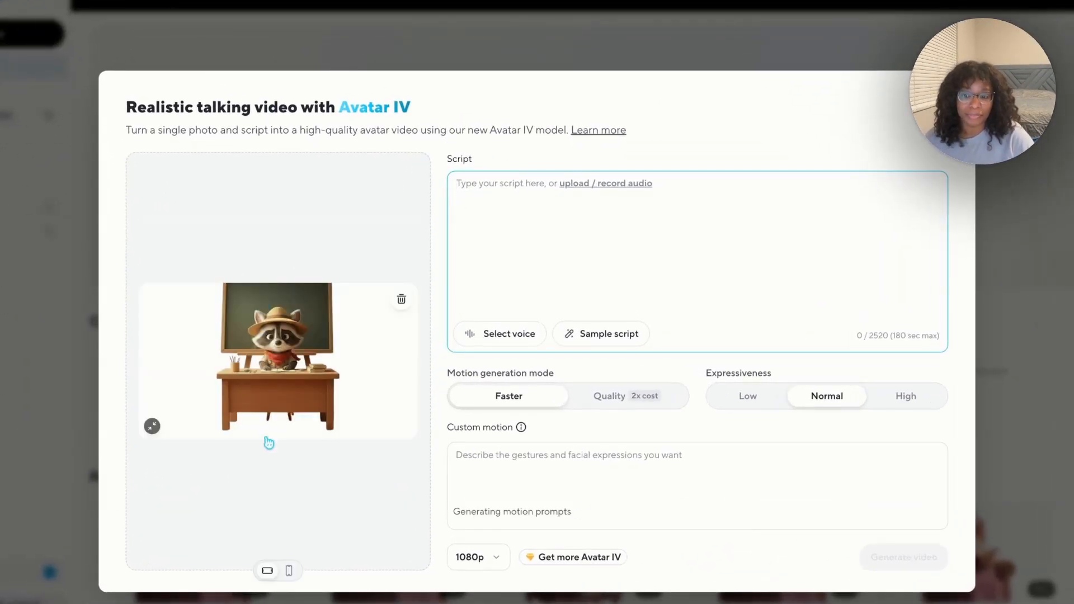
click(289, 570)
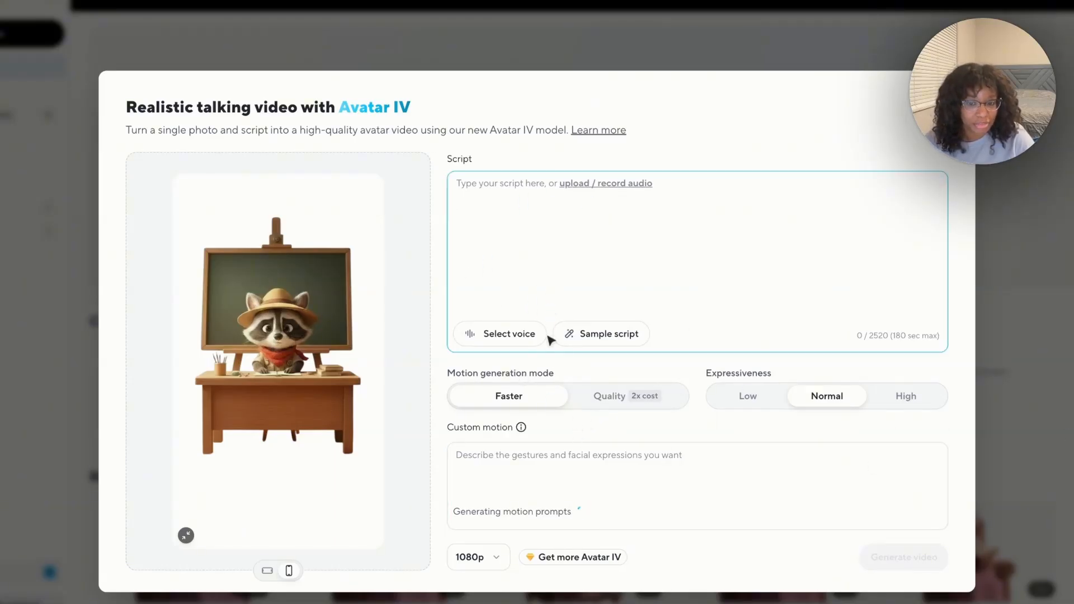
click(582, 188)
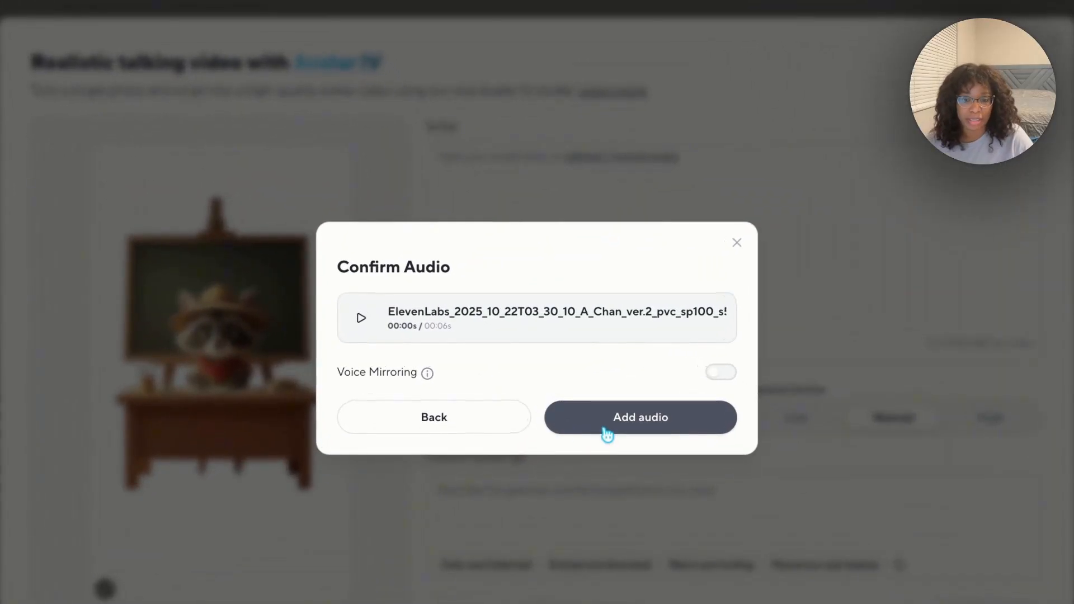
click(607, 434)
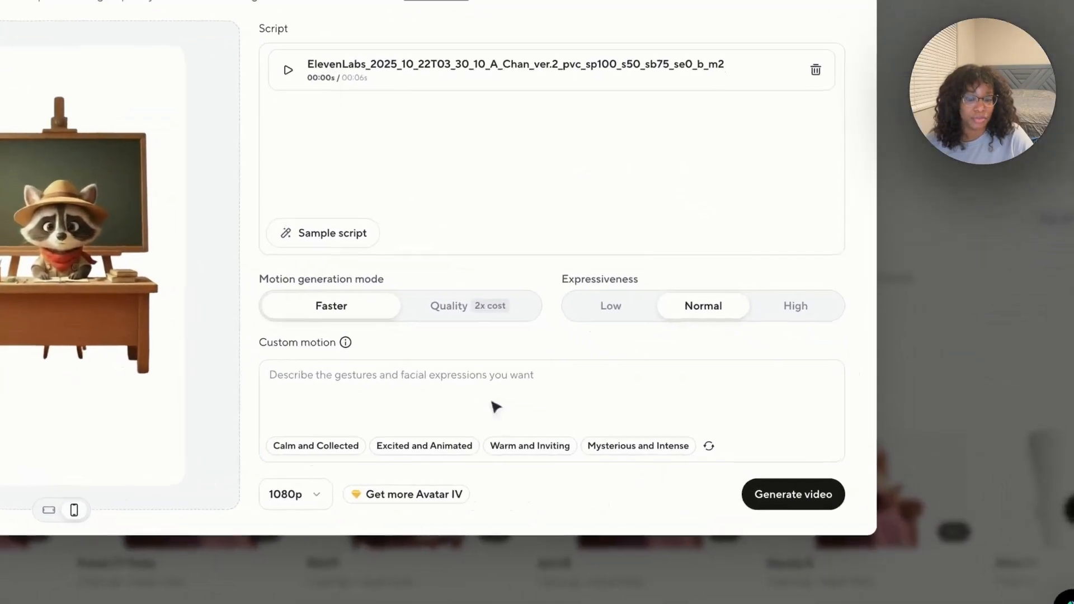
click(802, 502)
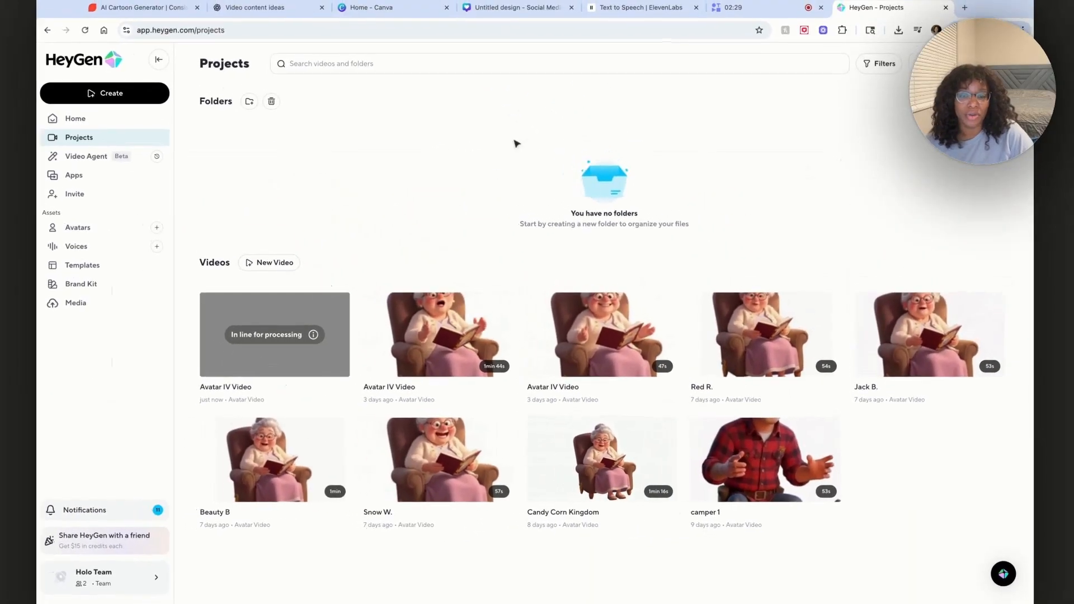
click(746, 11)
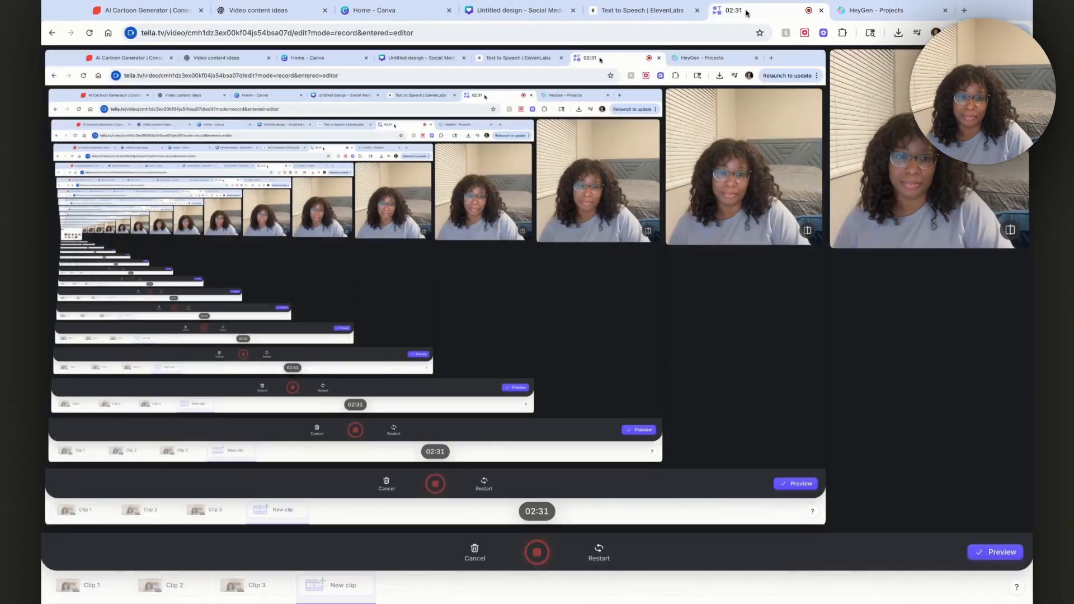